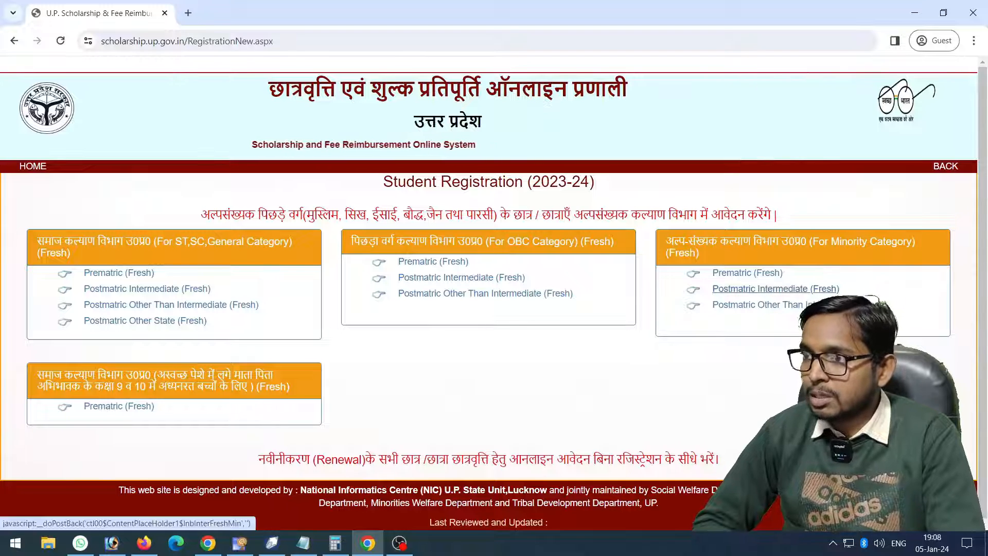
# - Open the 2023-24 Minority Postmatric Intermediate (Fresh) registration form from the Minority Category box
pyautogui.click(762, 289)
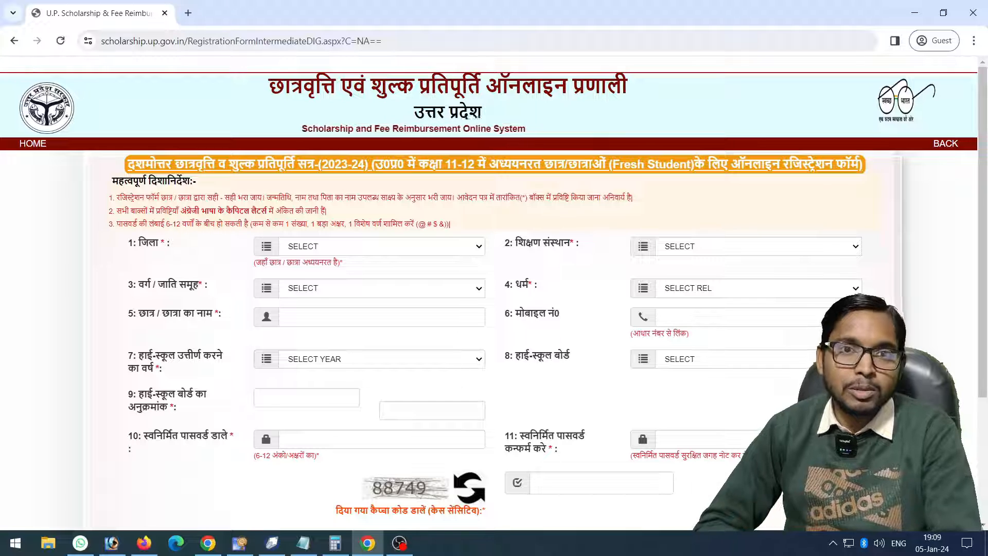
# - Select JP NAGAR as the district and choose the educational institution
pyautogui.click(381, 247)
pyautogui.write('jp')
pyautogui.press('Return')
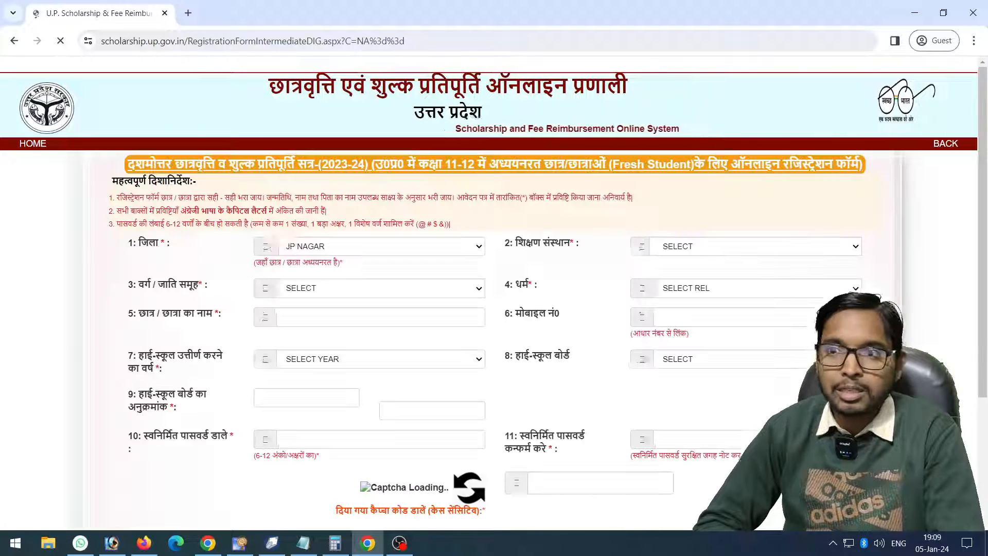
pyautogui.click(758, 247)
pyautogui.press('Down')
pyautogui.press('Down')
pyautogui.press('Down')
pyautogui.press('Down')
pyautogui.press('Down')
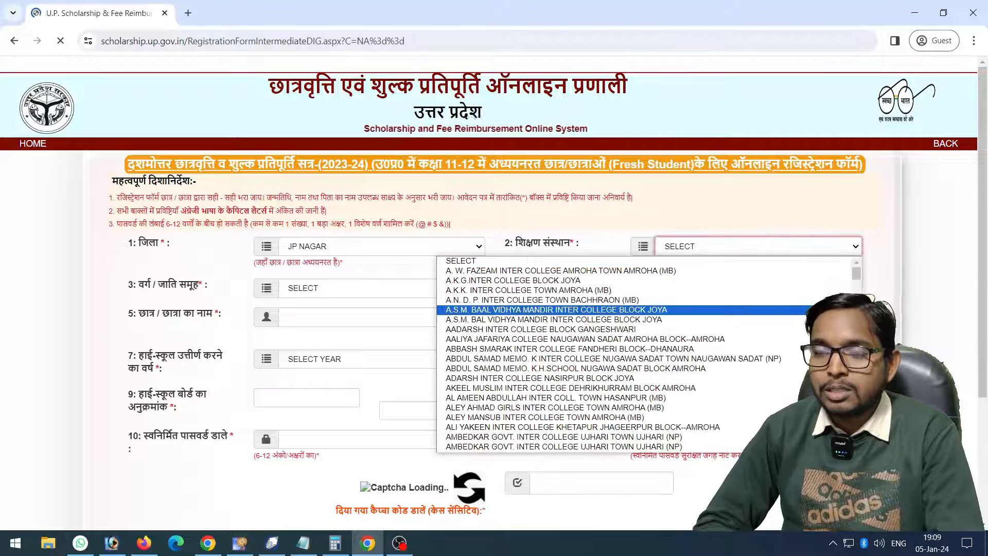
pyautogui.press('Return')
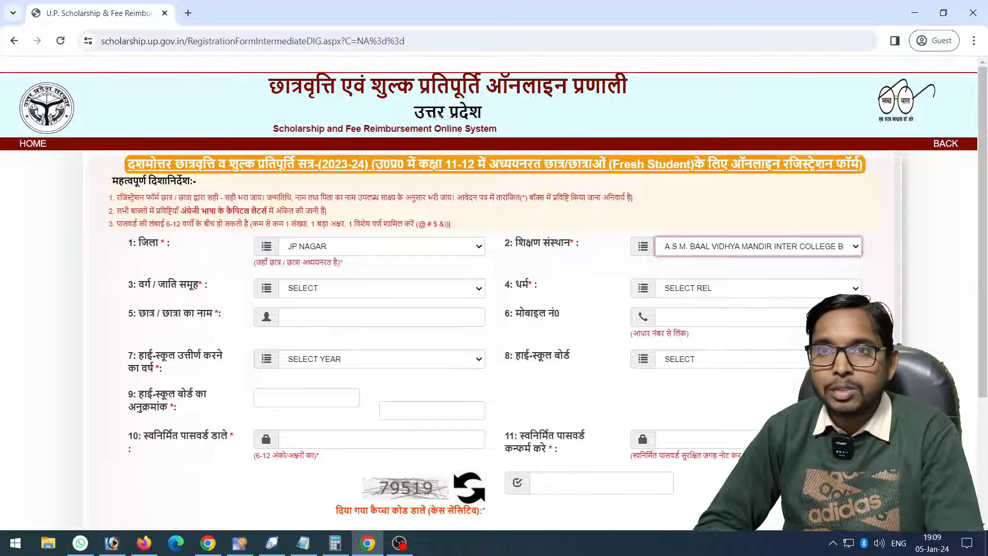
# - Set the caste group to minority (अल्पसंख्यक वर्ग) and the religion to MUSLIM
pyautogui.click(382, 288)
pyautogui.click(381, 314)
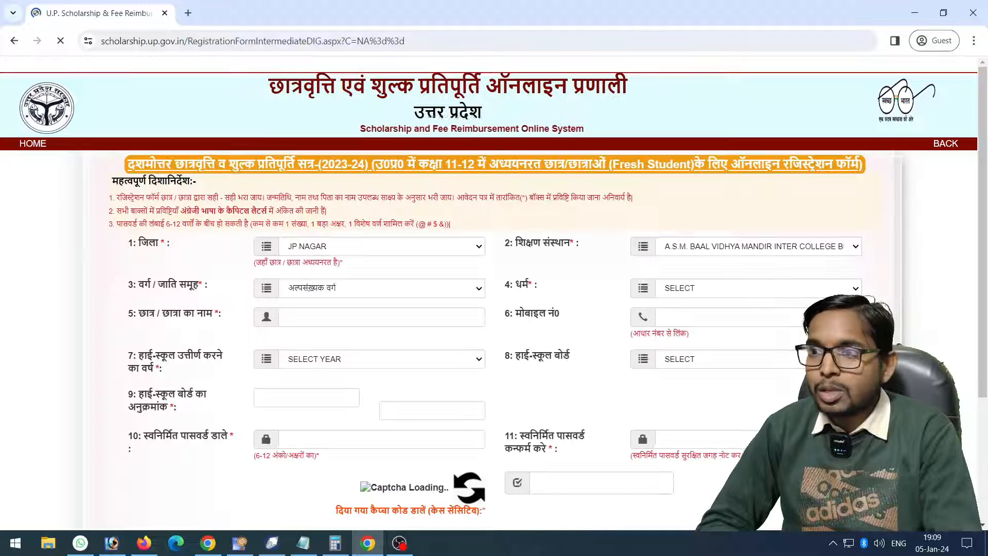
pyautogui.click(757, 288)
pyautogui.click(689, 312)
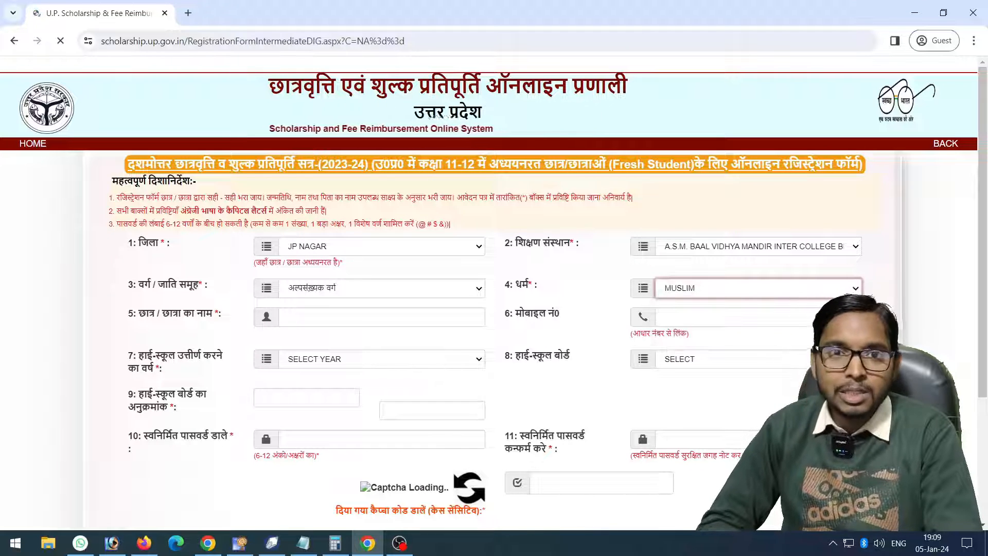
pyautogui.click(758, 289)
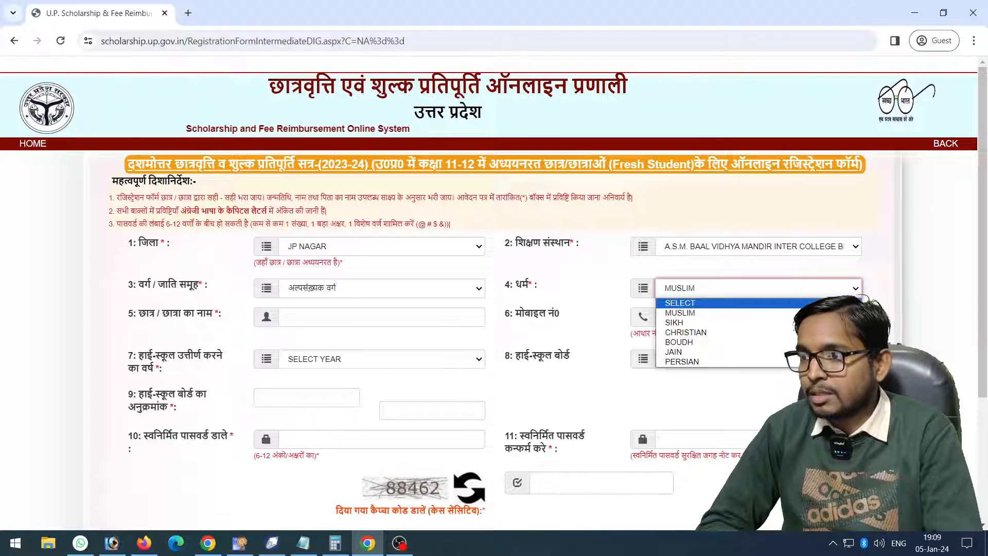
# - Enter the student's name and mobile number
pyautogui.click(382, 317)
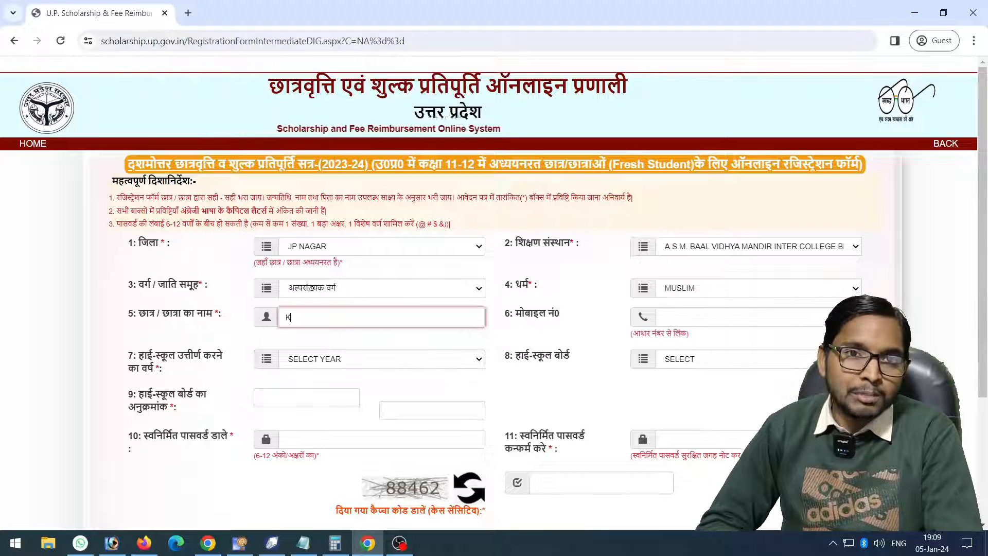
pyautogui.write('KARIMA')
pyautogui.press('Tab')
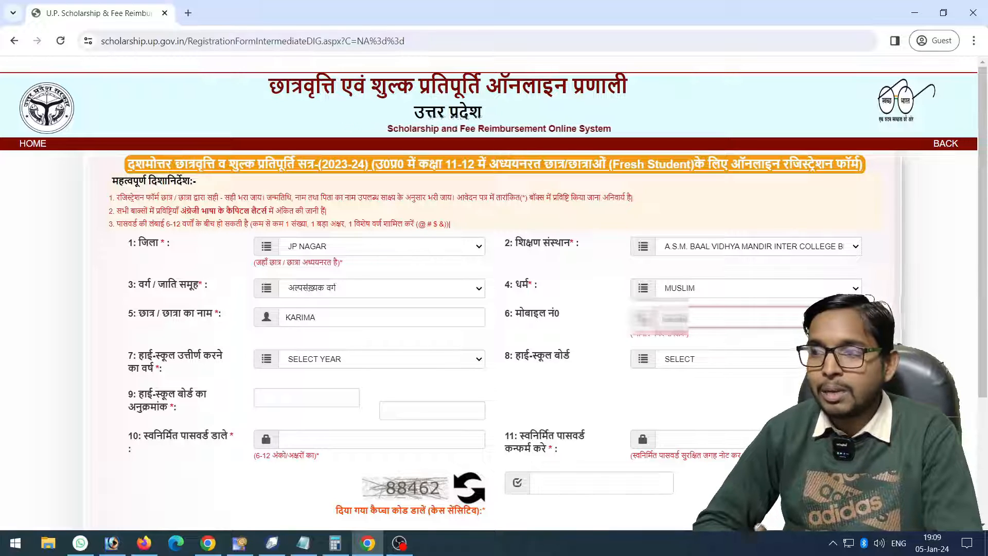
pyautogui.write('4146')
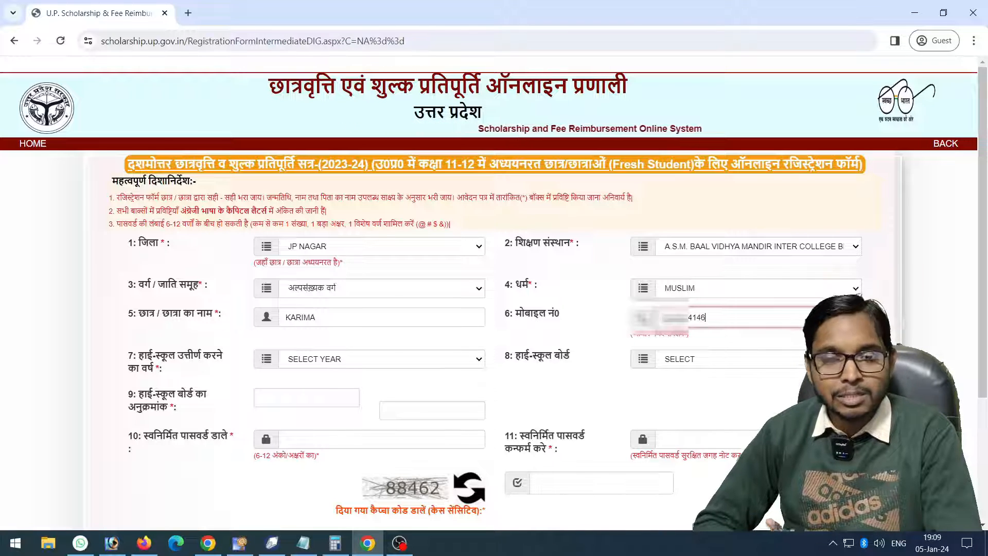
# - Set the high-school passing year to 2022 and the board to UP BOARD
pyautogui.click(381, 359)
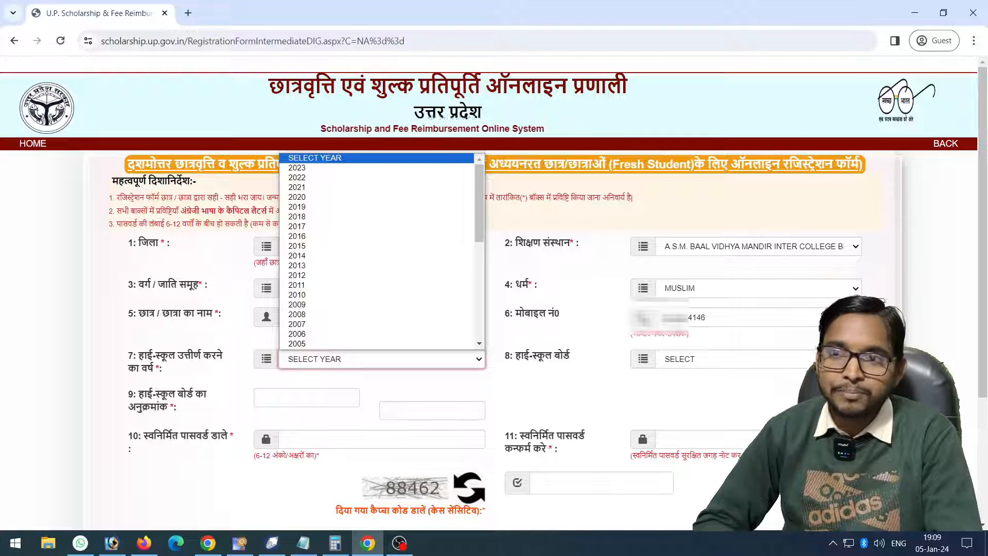
pyautogui.press('Down')
pyautogui.press('Down')
pyautogui.press('Down')
pyautogui.press('Return')
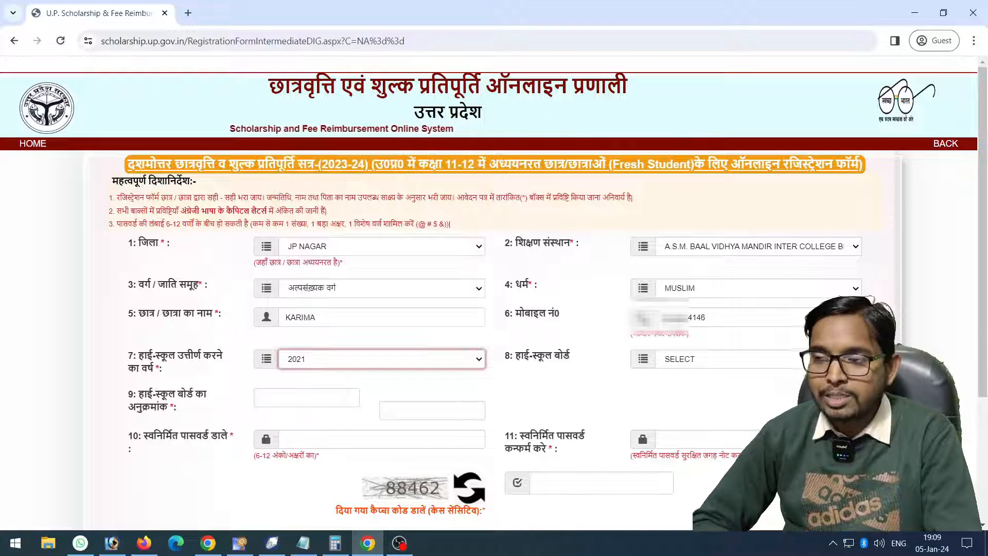
pyautogui.click(382, 359)
pyautogui.click(381, 157)
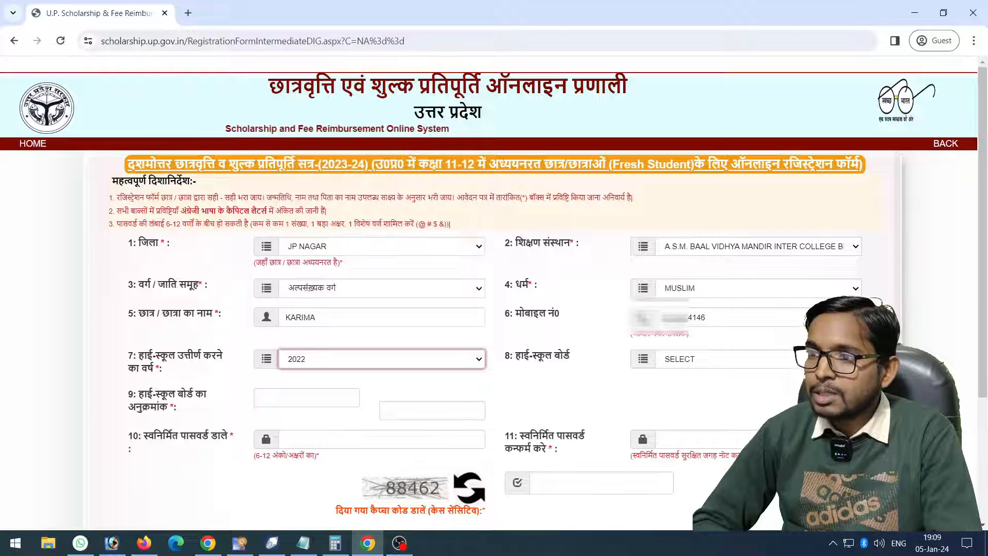
pyautogui.click(746, 359)
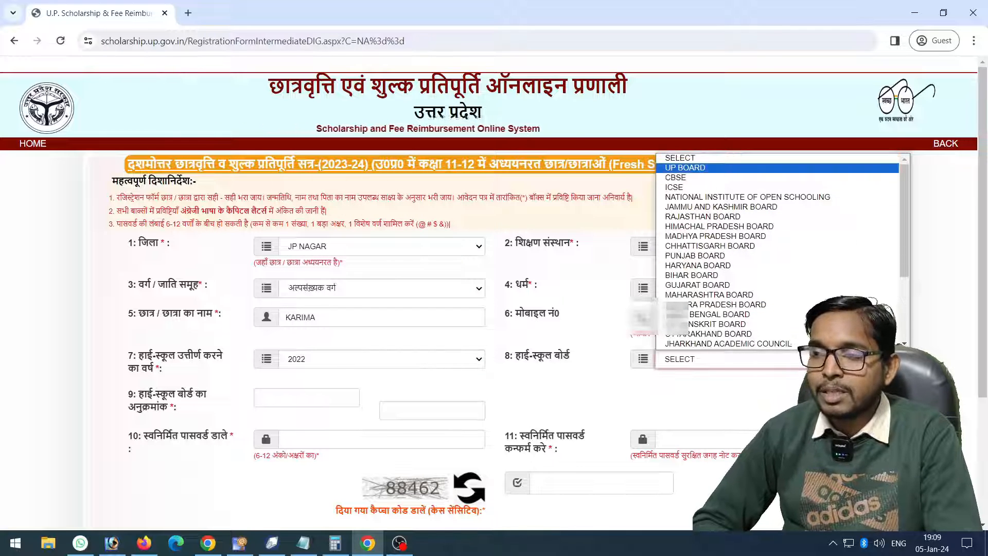
pyautogui.press('Return')
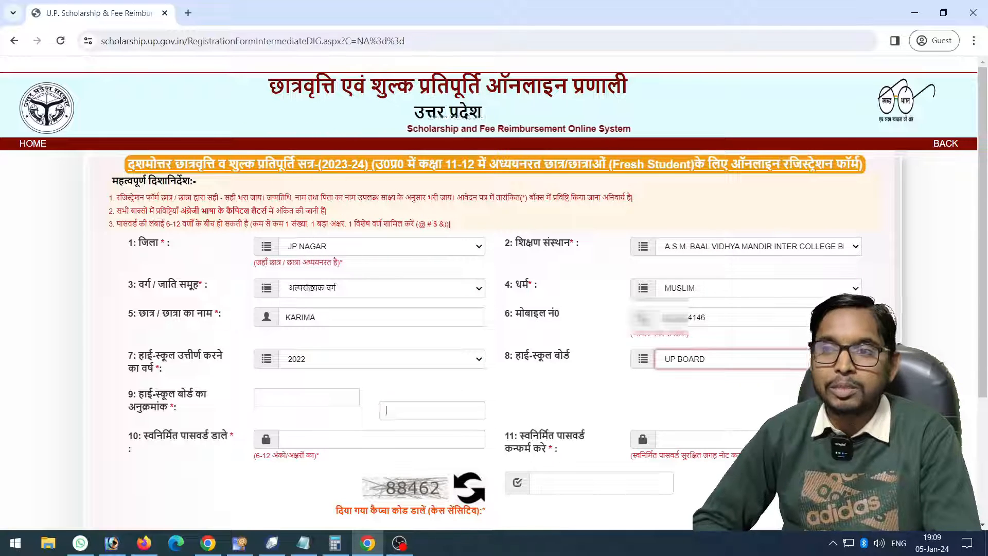
# - Enter the high-school roll number, correcting one digit
pyautogui.click(386, 410)
pyautogui.write('12')
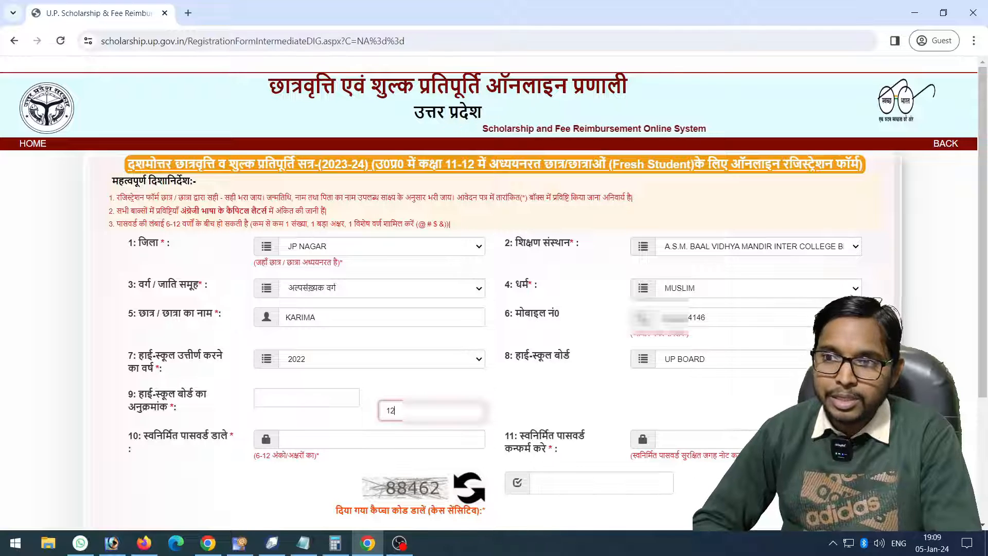
pyautogui.write('06')
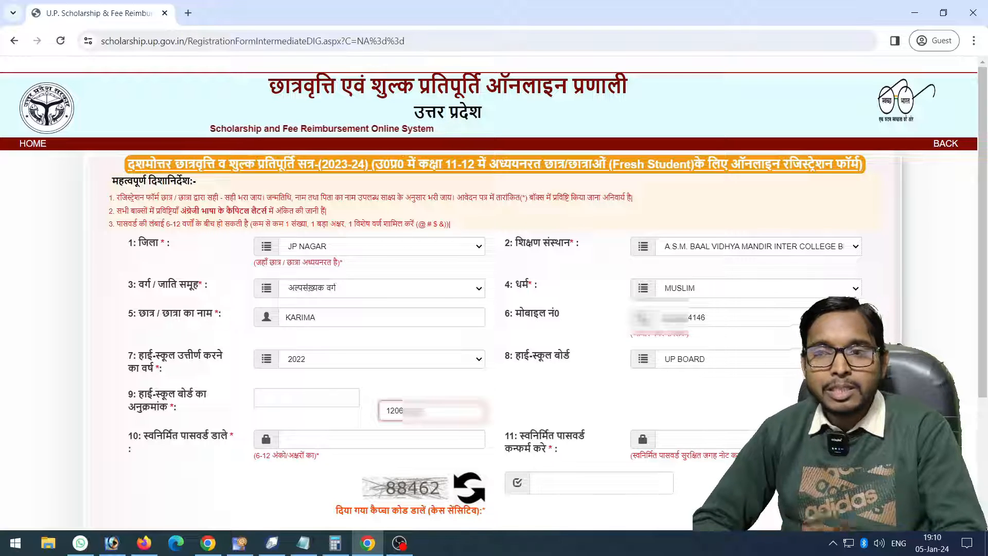
pyautogui.click(389, 410)
pyautogui.write('2')
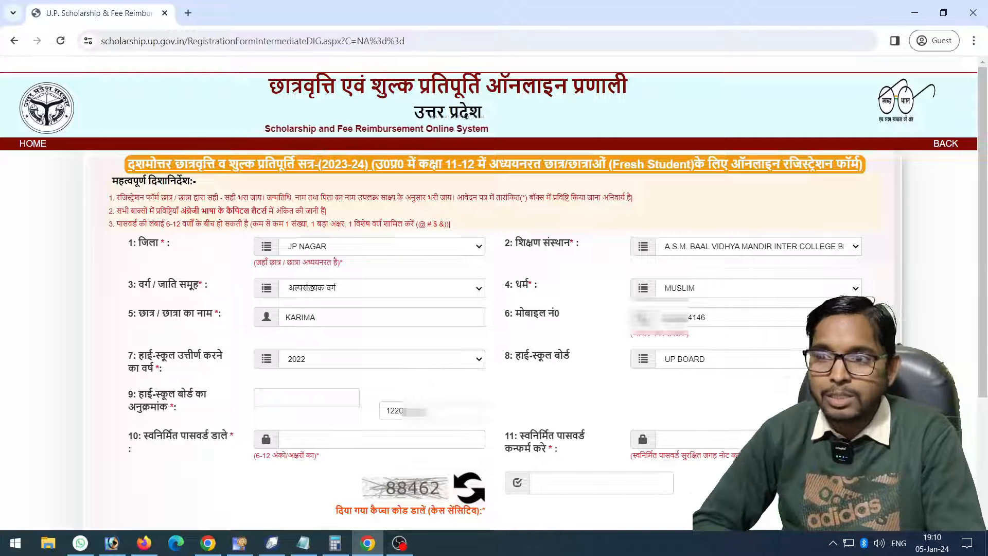
# - Enter and confirm the account password, then type captcha 88462
pyautogui.click(382, 439)
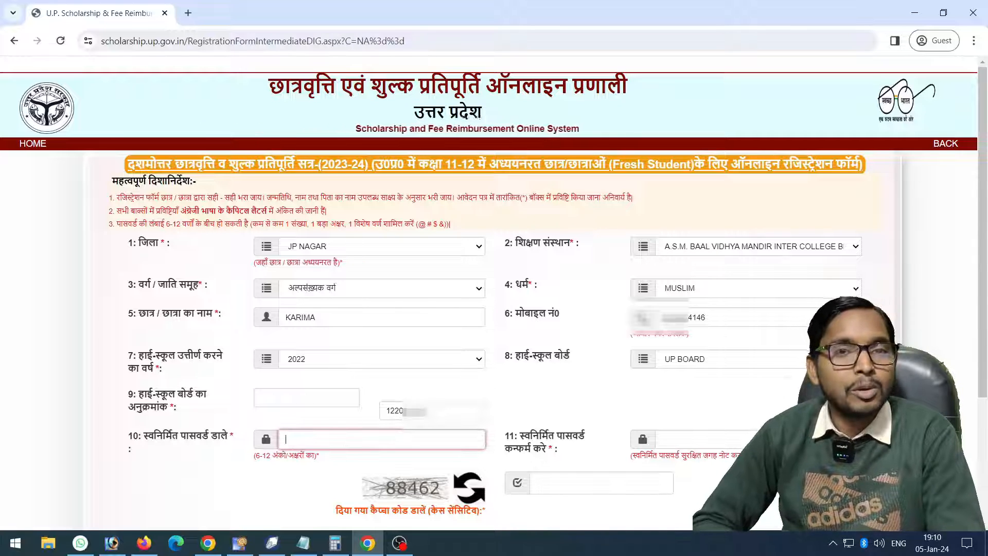
pyautogui.write('*********')
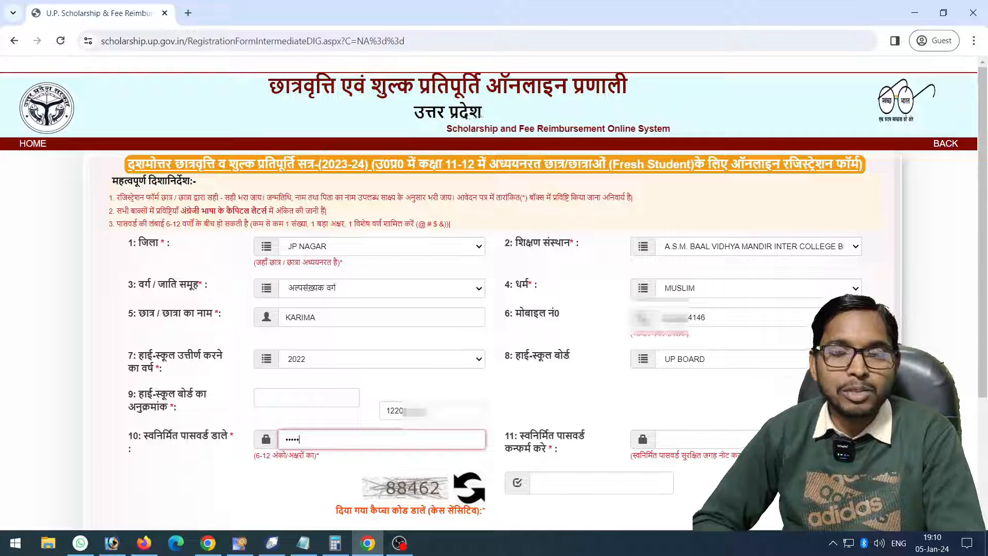
pyautogui.click(709, 439)
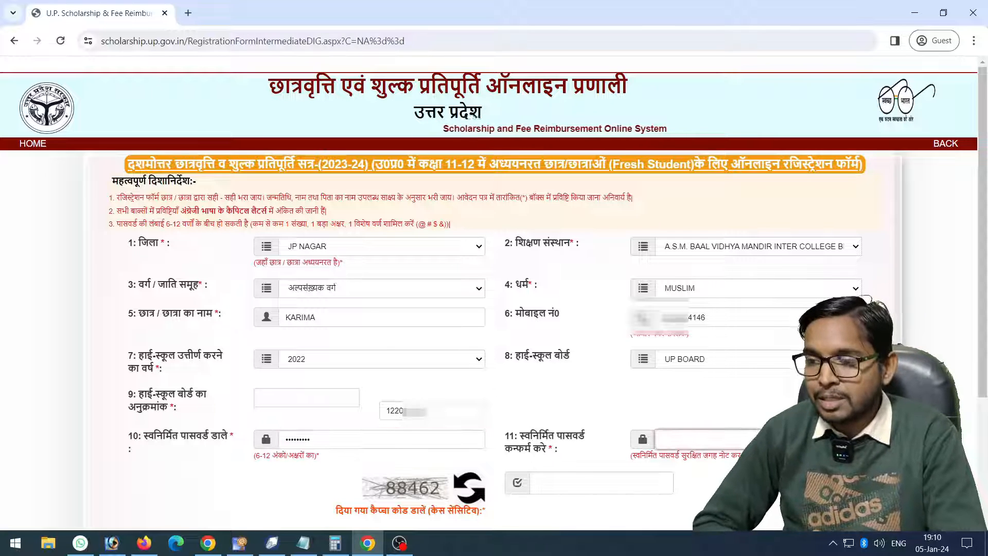
pyautogui.write('**')
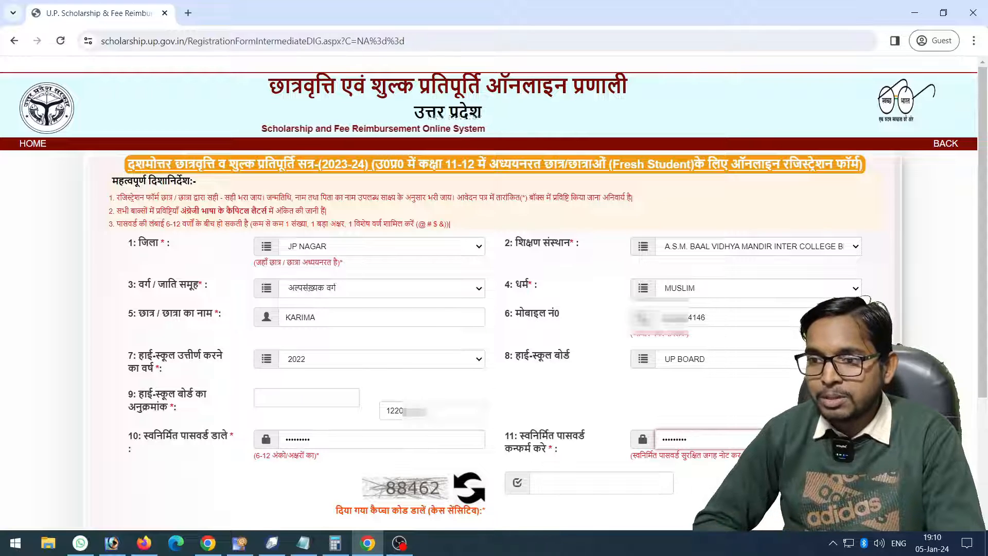
pyautogui.click(601, 483)
pyautogui.write('88462')
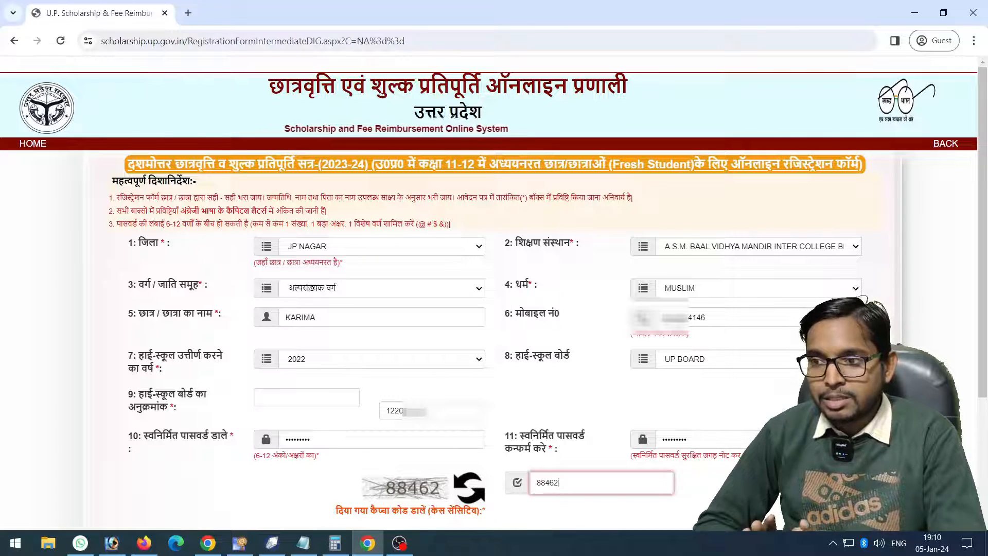
# - Request a registration OTP for the entered details
pyautogui.hotkey('ctrl', '-')
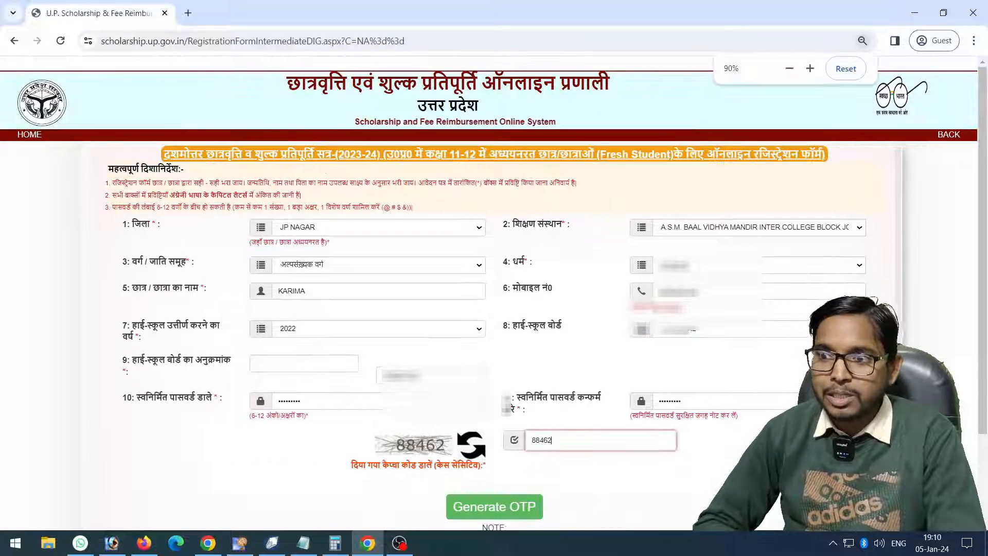
pyautogui.press('Return')
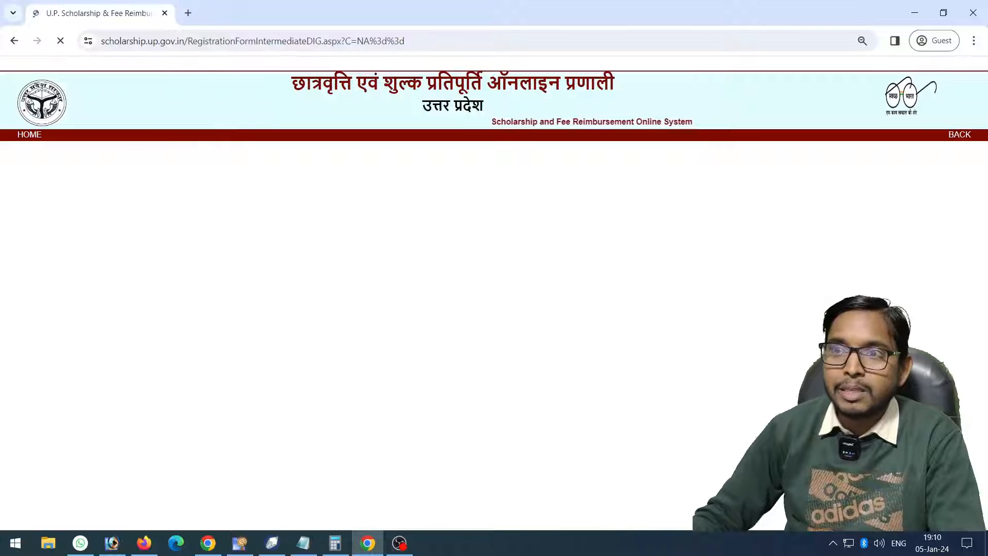
pyautogui.hotkey('ctrl', '+')
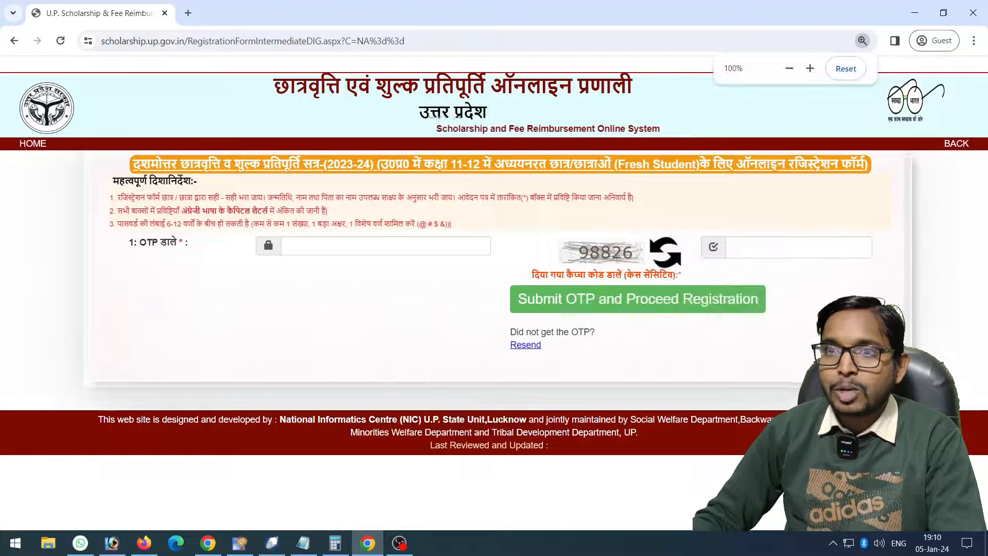
# - Enter the new captcha and the received OTP, then submit to complete registration
pyautogui.click(736, 247)
pyautogui.write('98826')
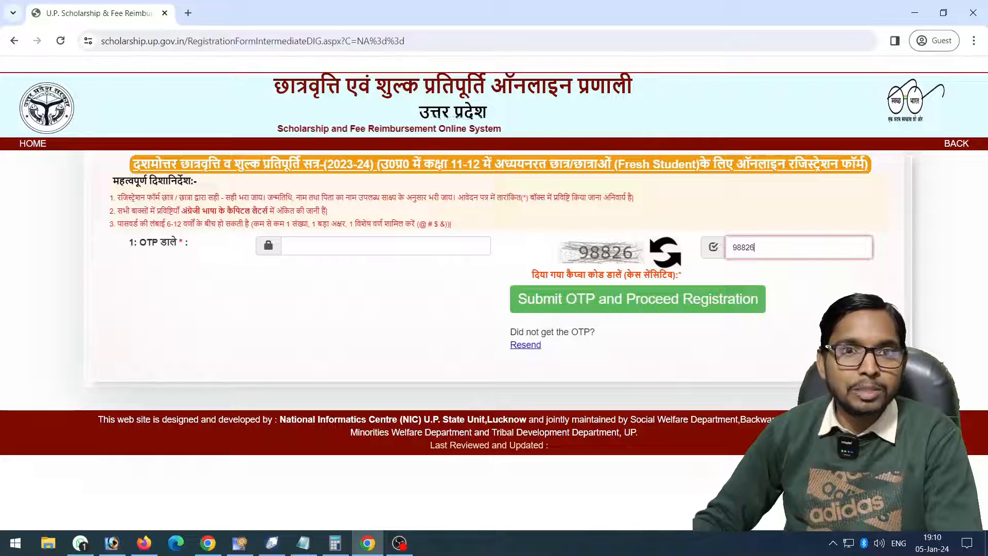
pyautogui.click(386, 246)
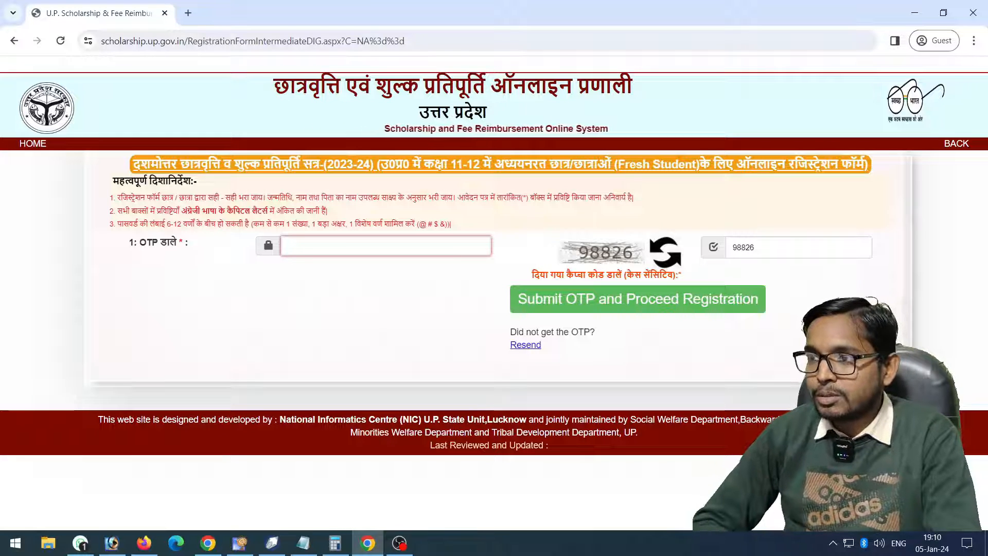
pyautogui.write('•••')
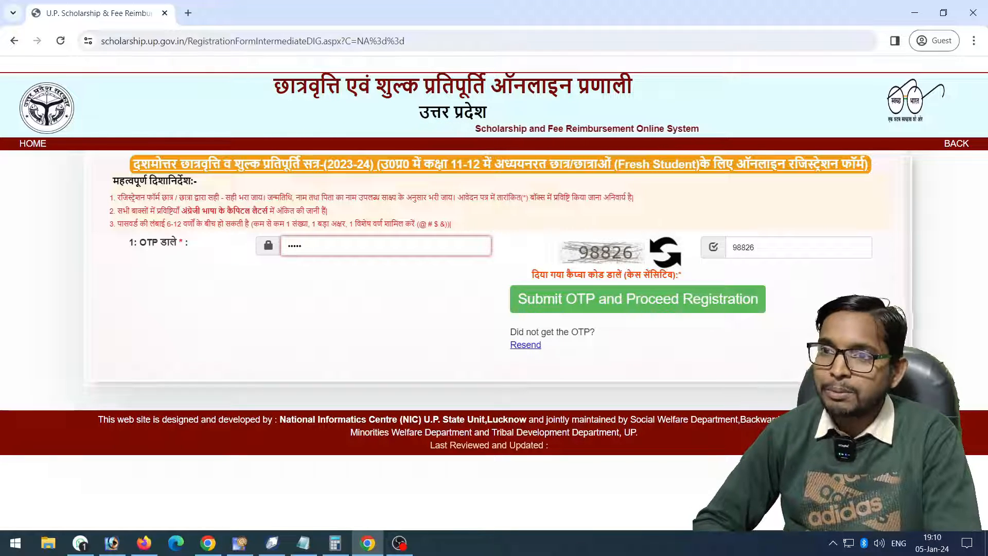
pyautogui.click(638, 299)
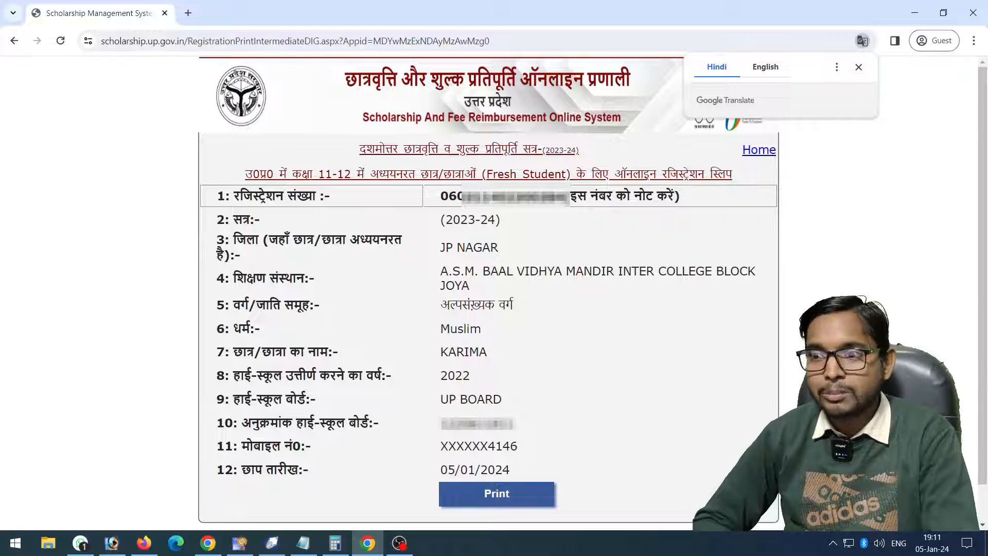
# - Print the registration slip, then open the portal homepage in a new tab
pyautogui.click(497, 494)
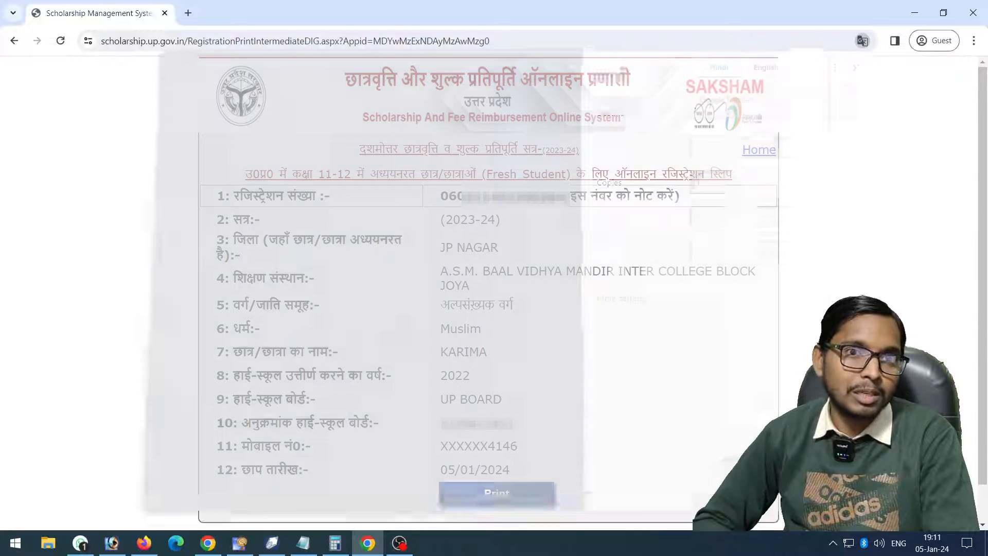
pyautogui.press('Return')
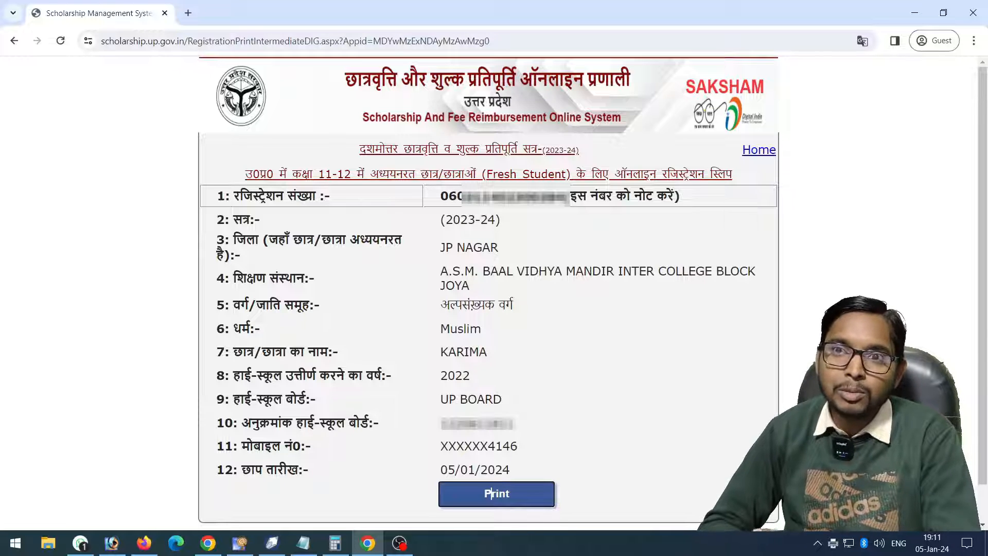
pyautogui.click(759, 149)
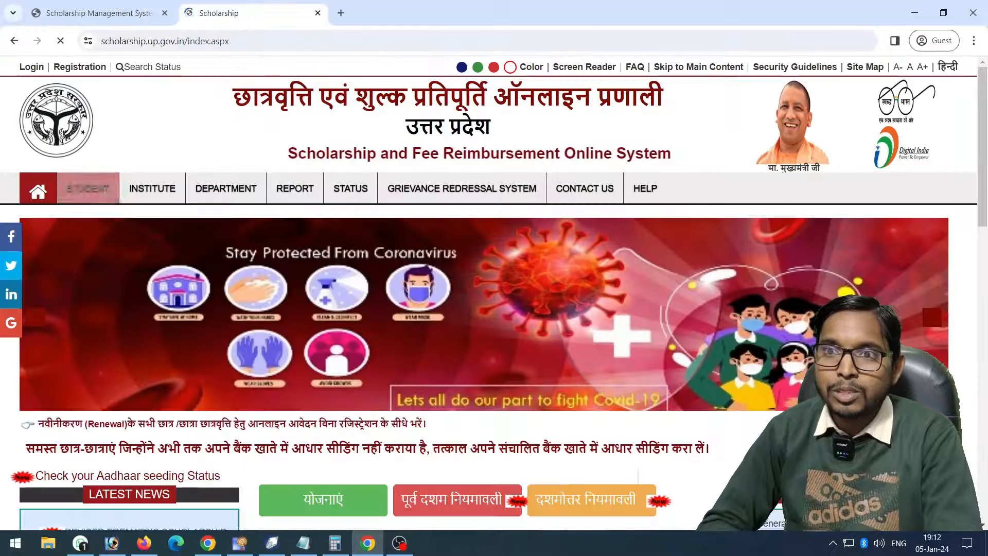
# - Log in as an Intermediate fresh student with registration number, mobile, password and captcha 75938
pyautogui.moveTo(93, 245)
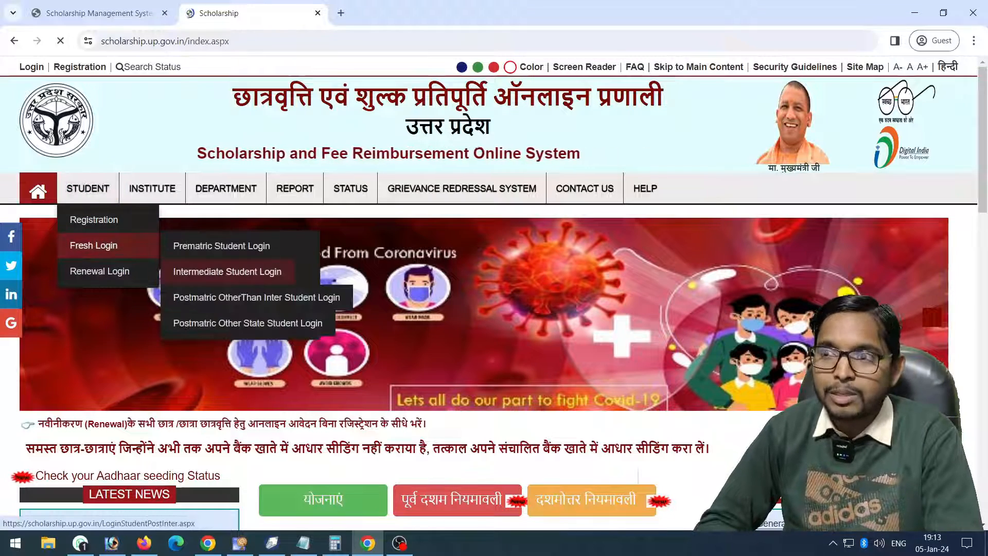
pyautogui.click(227, 271)
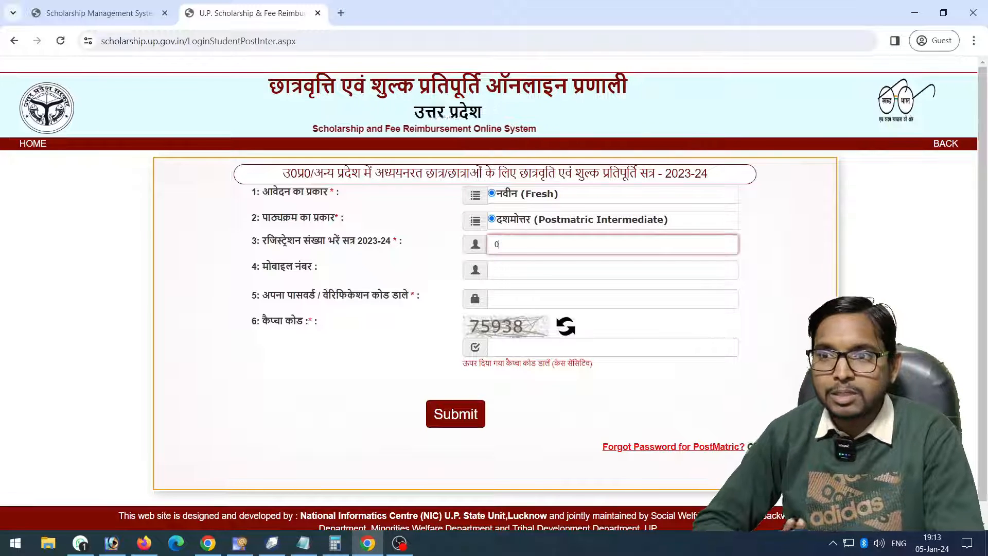
pyautogui.write('***')
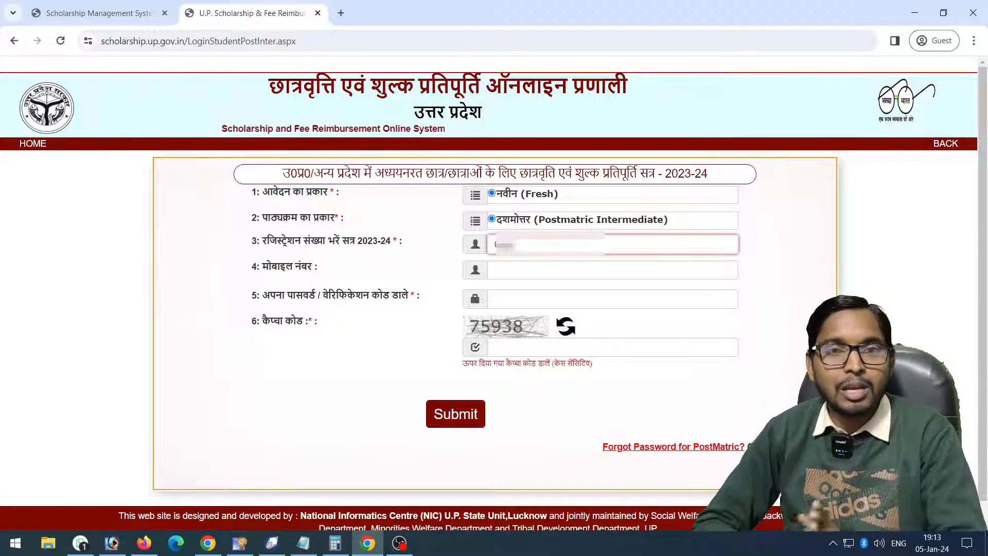
pyautogui.write('****')
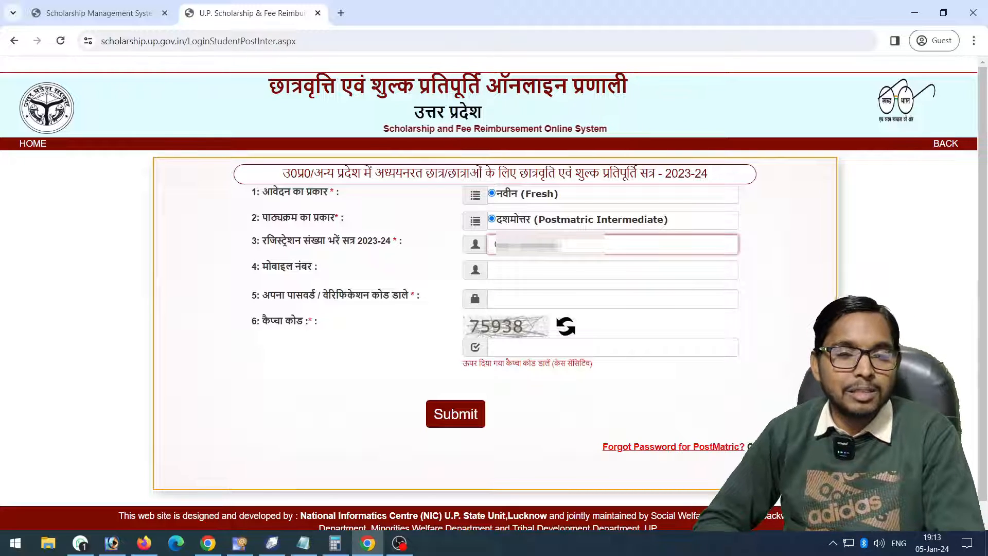
pyautogui.press('Tab')
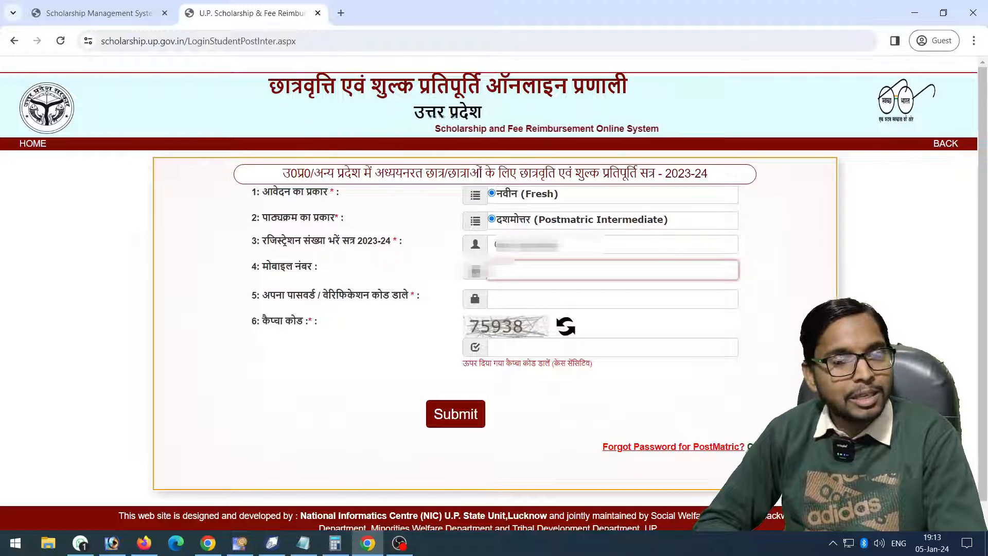
pyautogui.write('****')
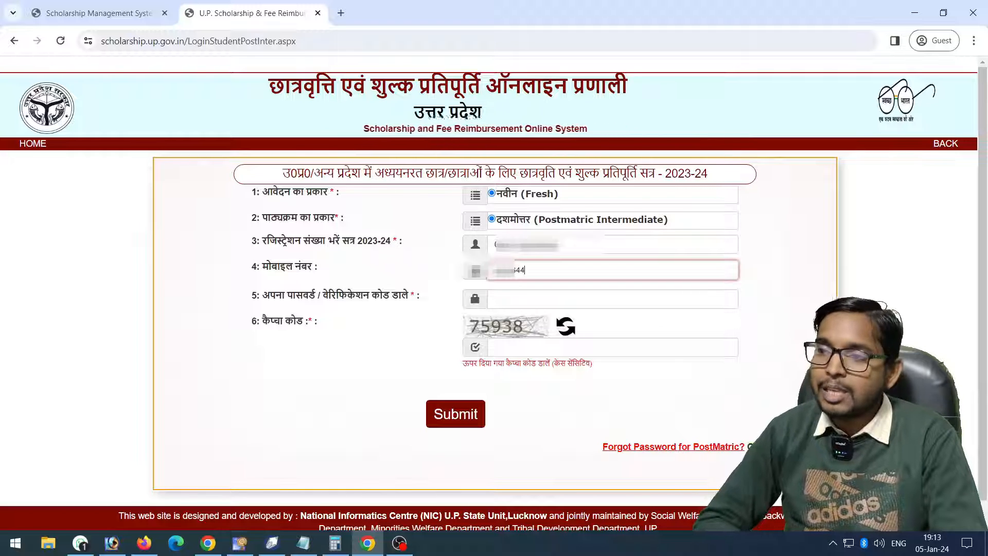
pyautogui.write('146')
pyautogui.press('Tab')
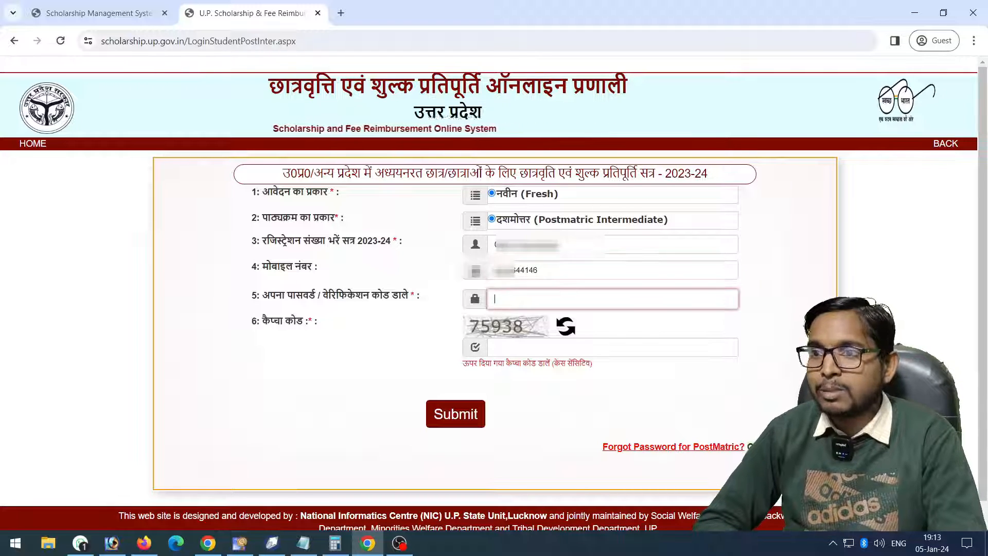
pyautogui.write('********')
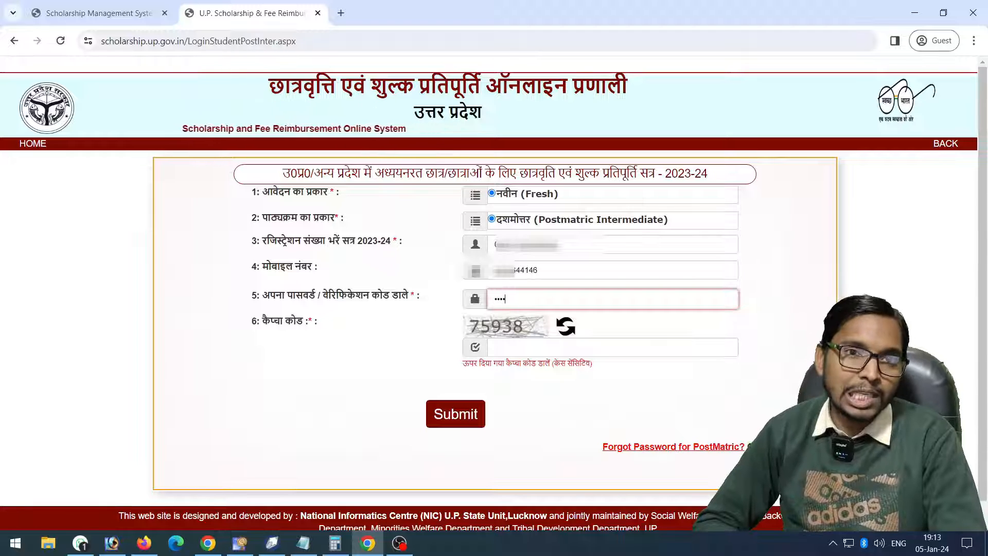
pyautogui.press('Tab')
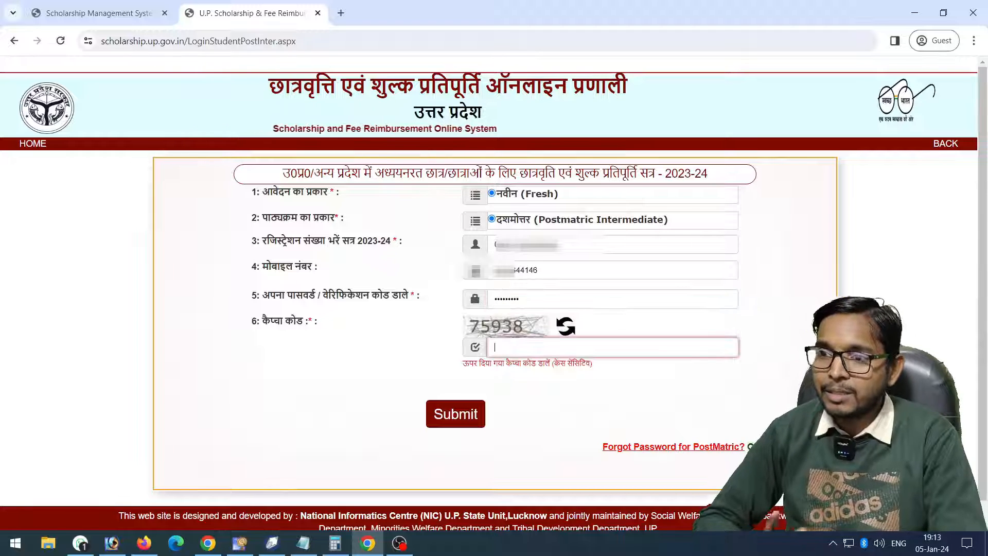
pyautogui.write('759')
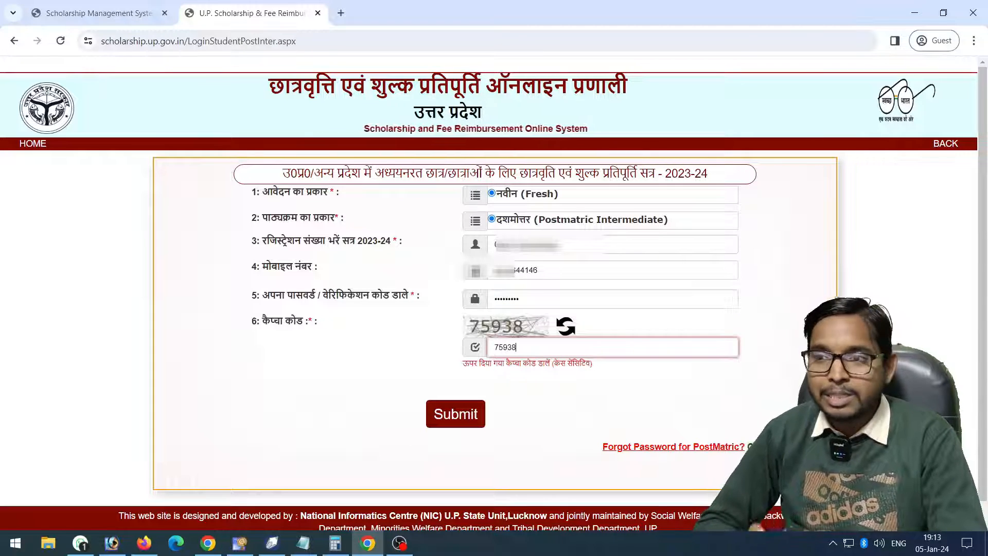
pyautogui.write('38')
pyautogui.press('Return')
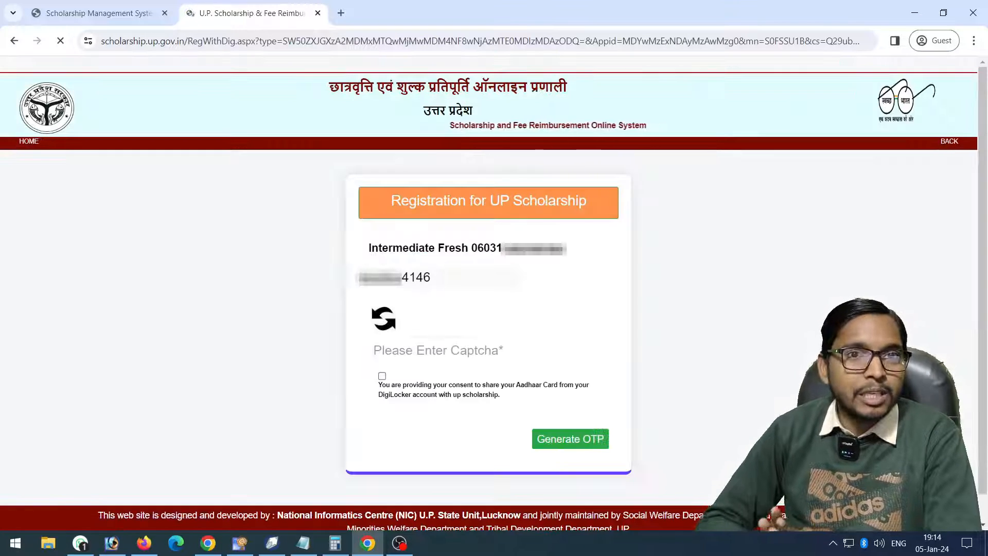
# - Enter captcha 59786, consent to Aadhaar sharing, and request the registration OTP
pyautogui.write('59786')
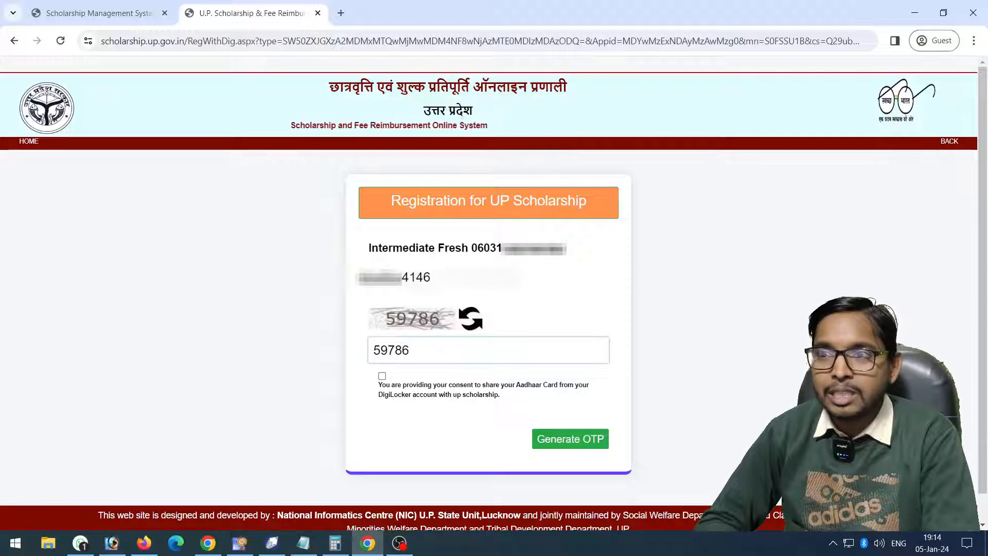
pyautogui.click(382, 376)
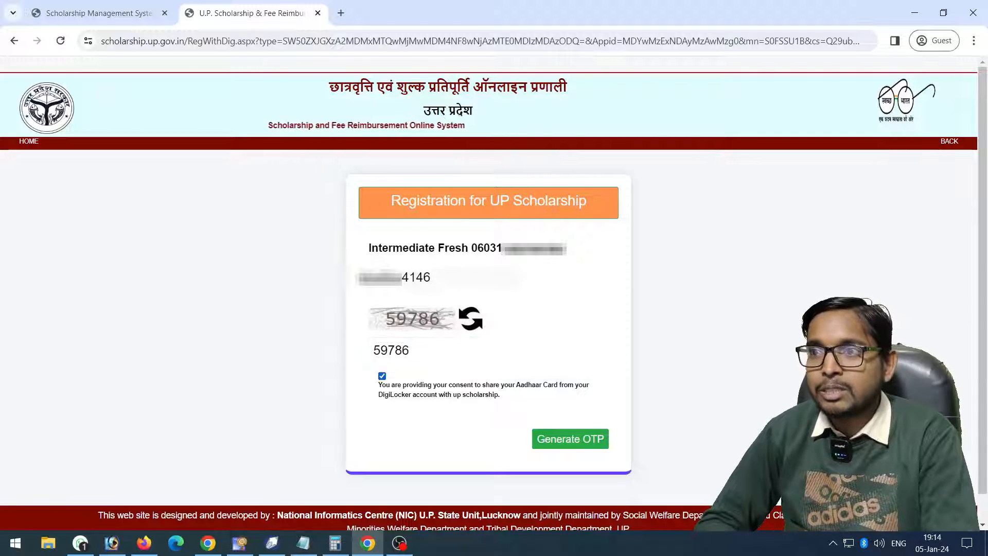
pyautogui.click(570, 438)
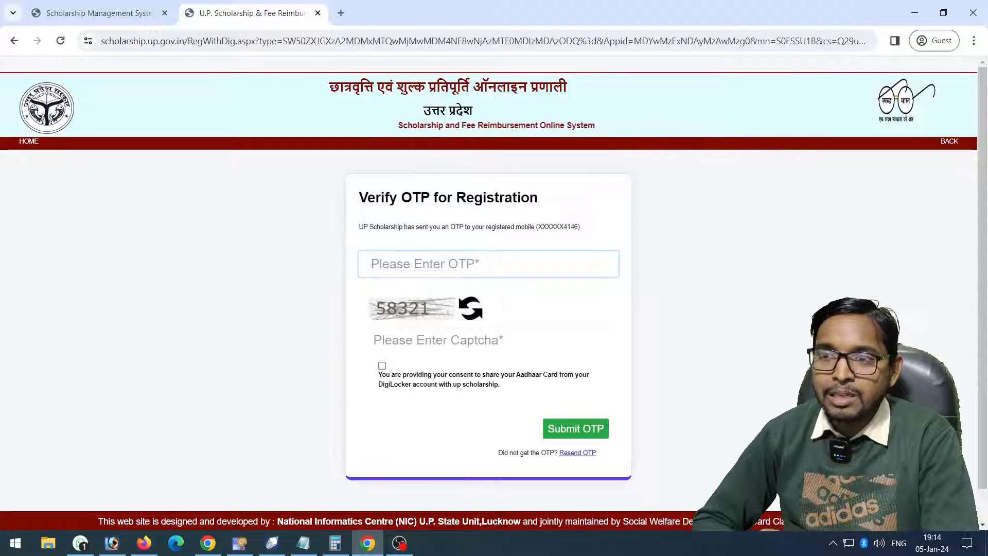
# - Give consent, enter captcha 58321 and the received OTP, and submit it for verification
pyautogui.click(382, 366)
pyautogui.click(437, 340)
pyautogui.write('58832')
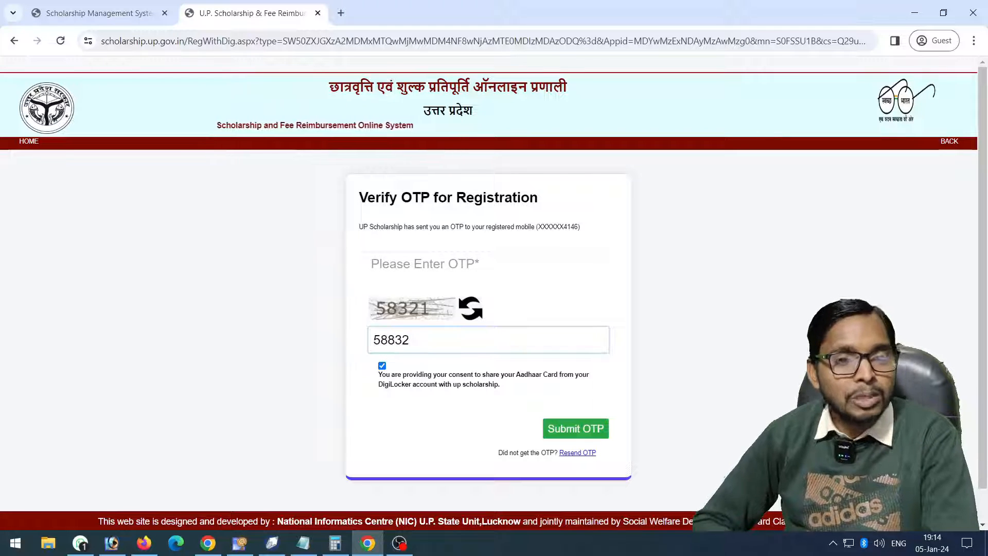
pyautogui.hotkey('ctrl', 'a')
pyautogui.write('58321')
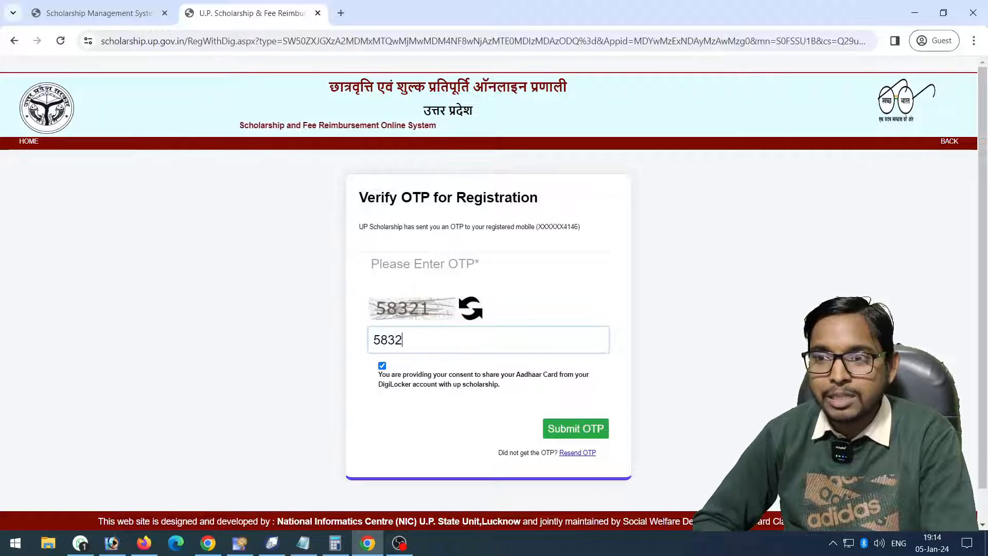
pyautogui.click(391, 263)
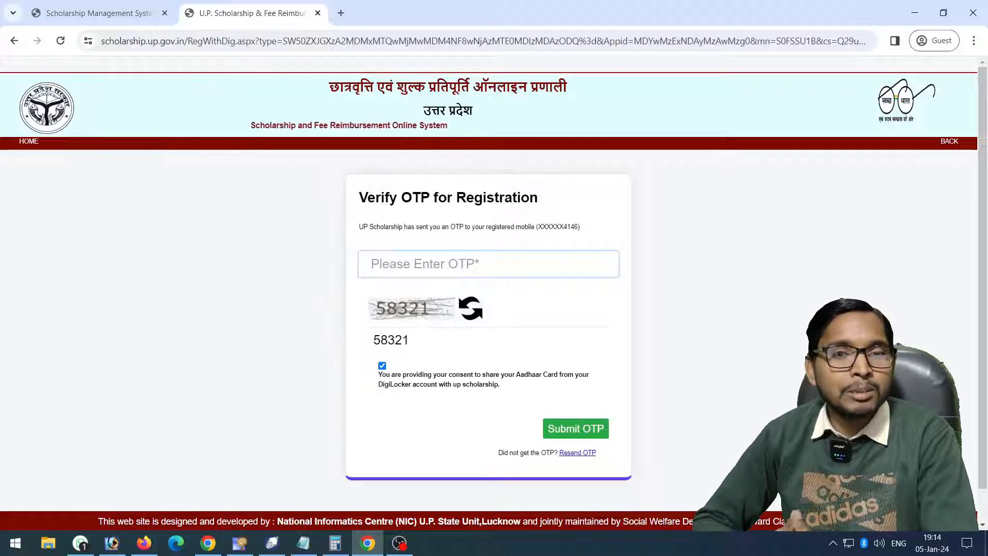
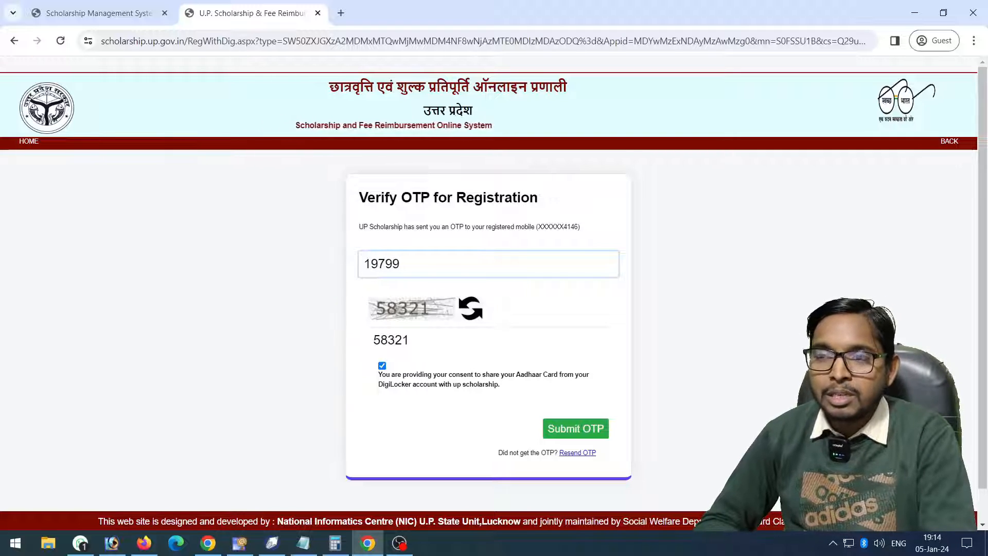
pyautogui.click(576, 428)
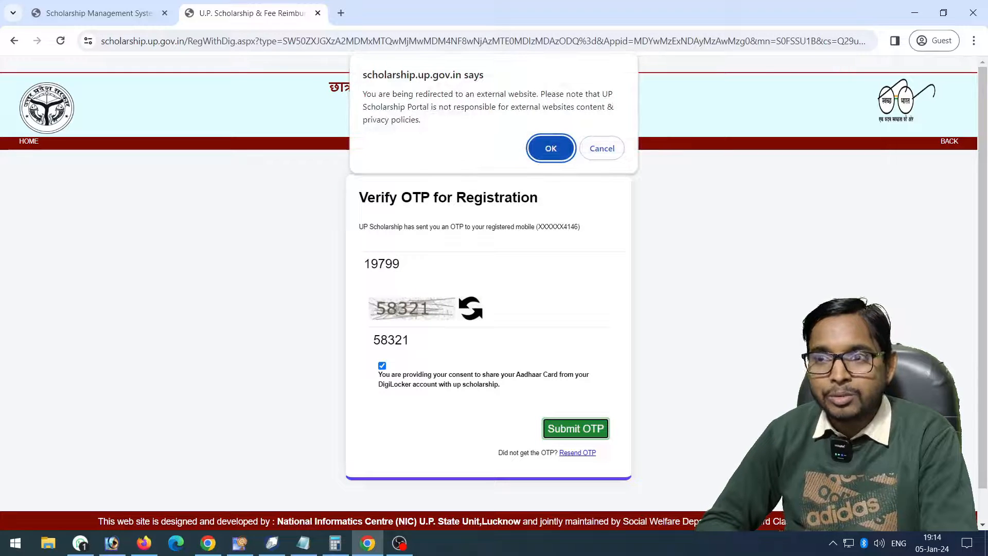
# - Accept the DigiLocker redirect, sign up with Aadhaar and its OTP, and set a six-digit security PIN
pyautogui.press('Return')
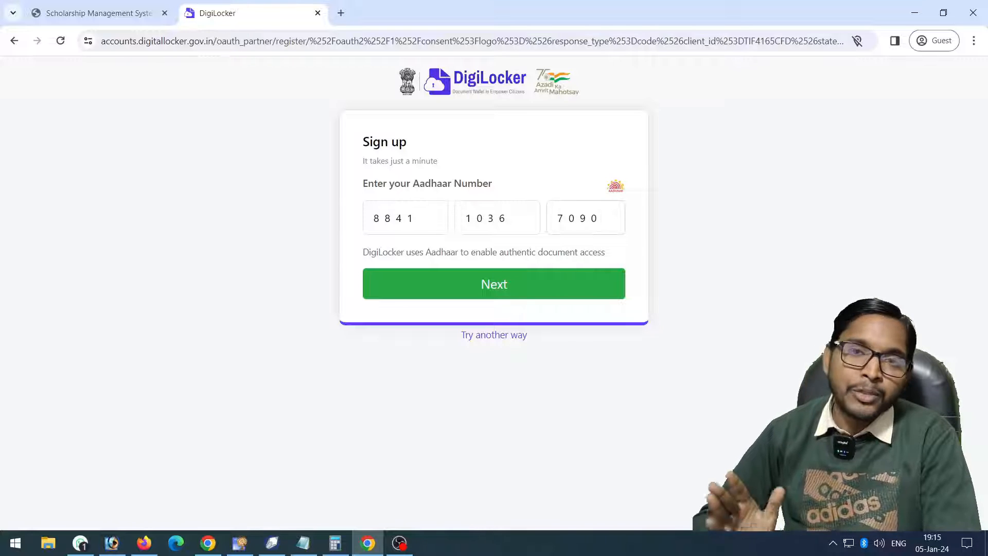
pyautogui.click(494, 284)
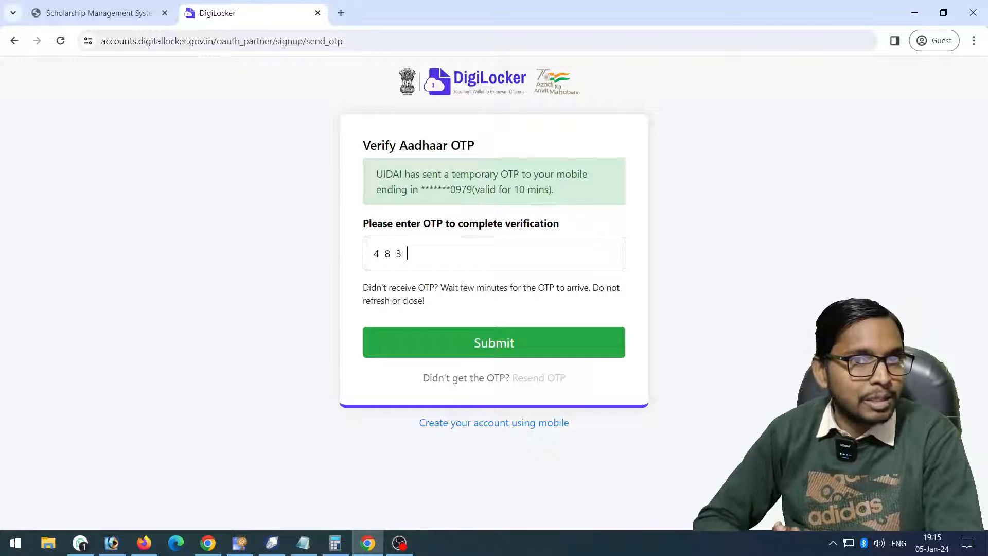
pyautogui.press('Return')
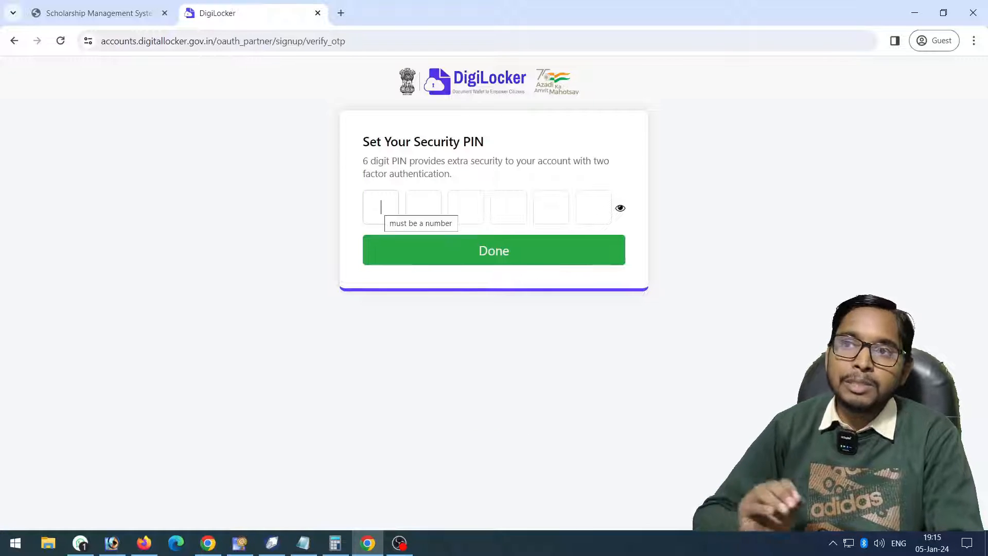
pyautogui.write('11')
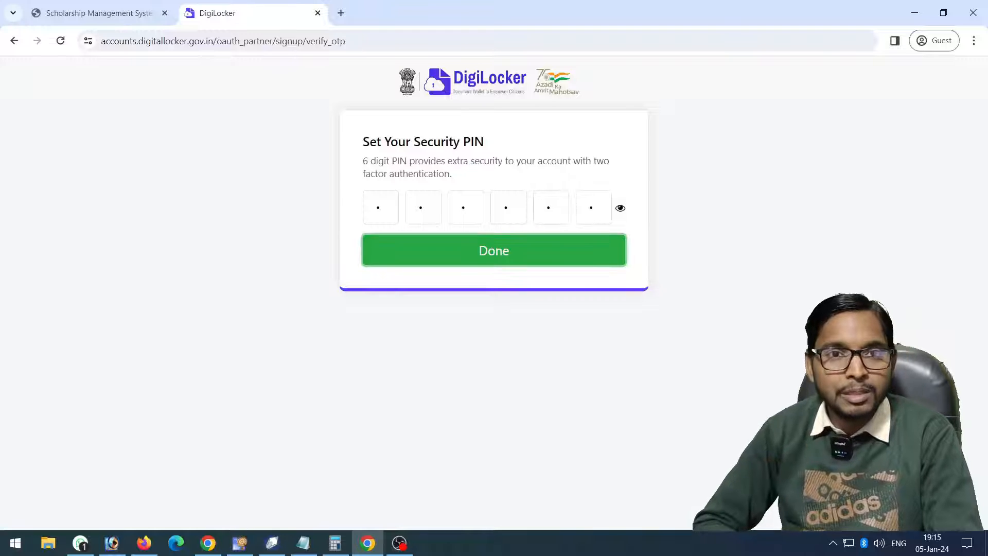
pyautogui.press('Return')
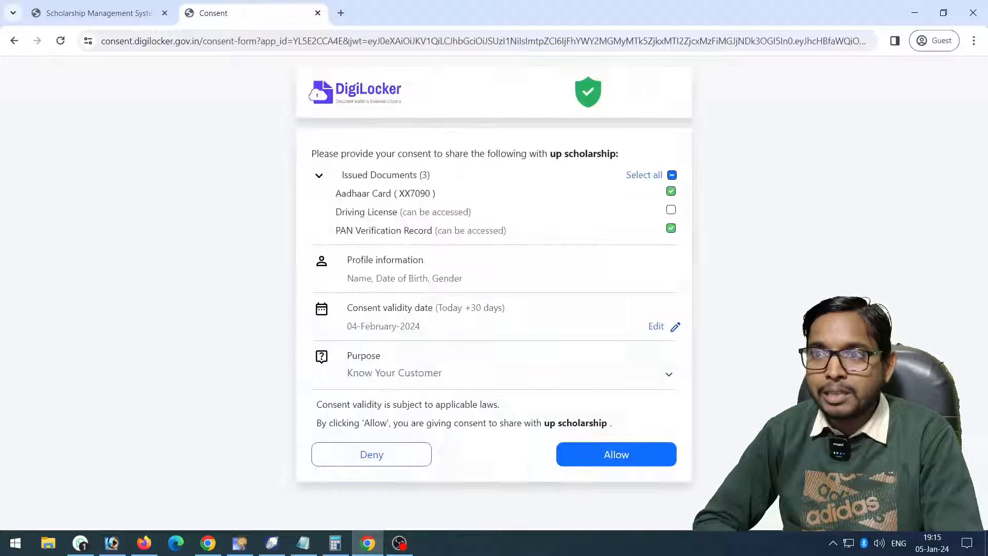
# - Allow DigiLocker to share the Aadhaar card and PAN record with up scholarship
pyautogui.click(616, 454)
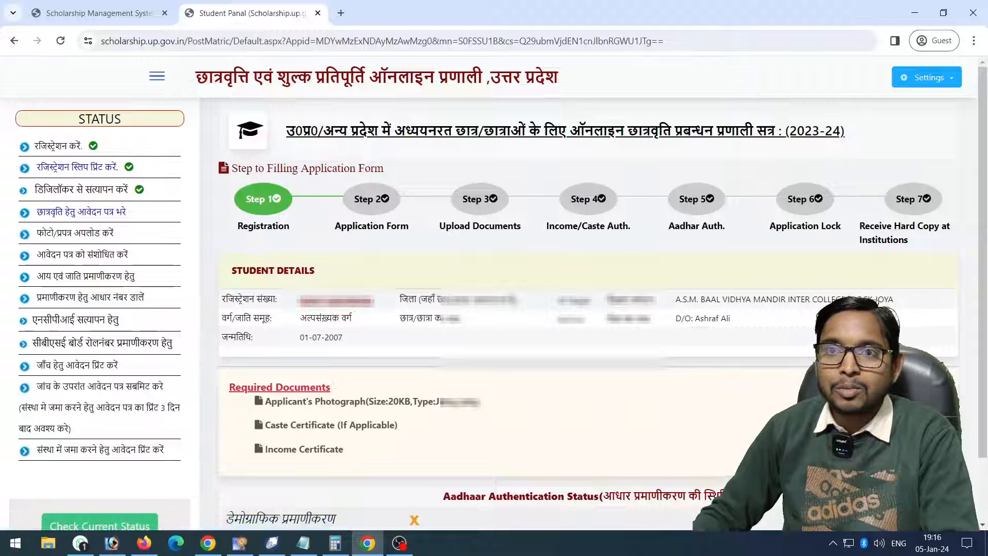
# - Open the scholarship application form and enter both permanent address lines
pyautogui.click(81, 211)
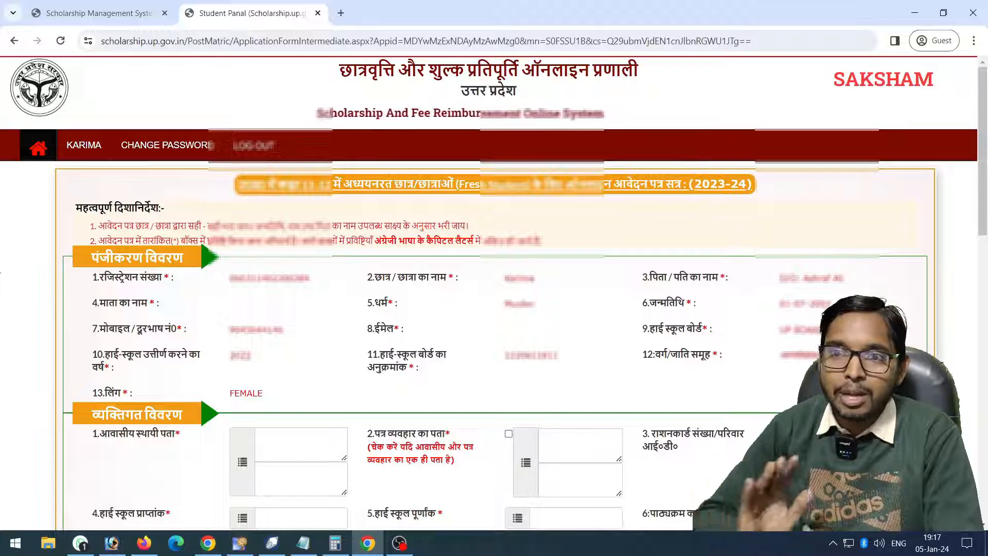
pyautogui.scroll(-5, 494, 294)
pyautogui.click(301, 123)
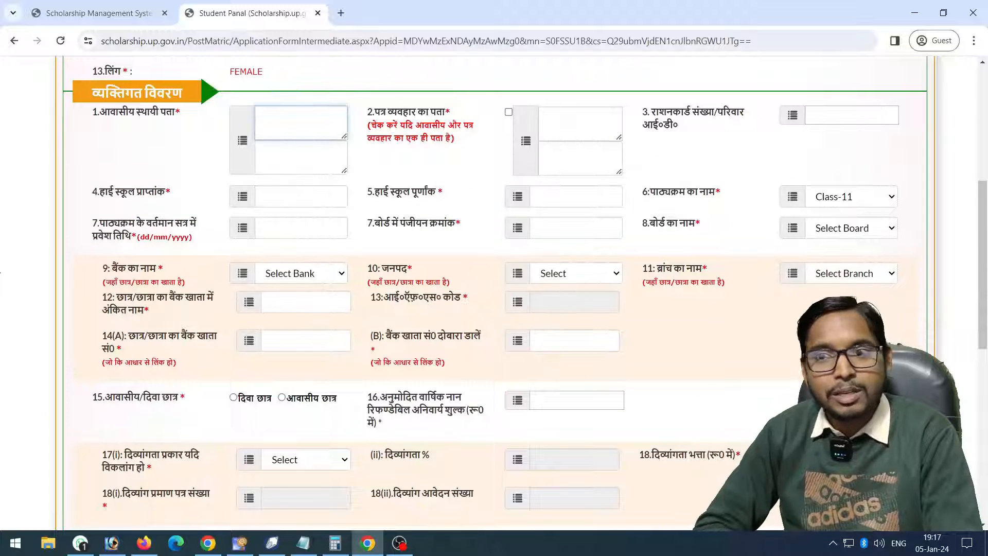
pyautogui.write('HARDOI')
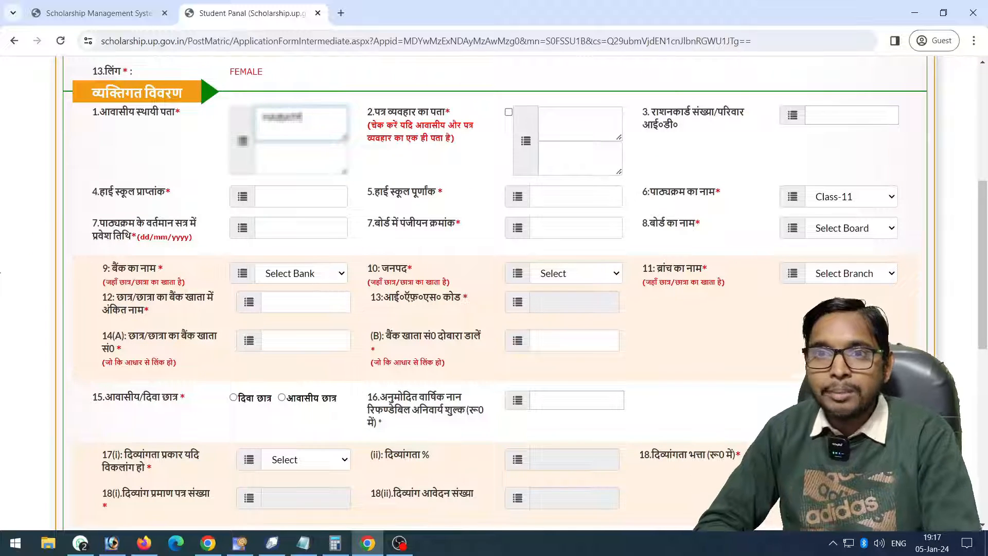
pyautogui.write('UR')
pyautogui.press('Tab')
pyautogui.write('A')
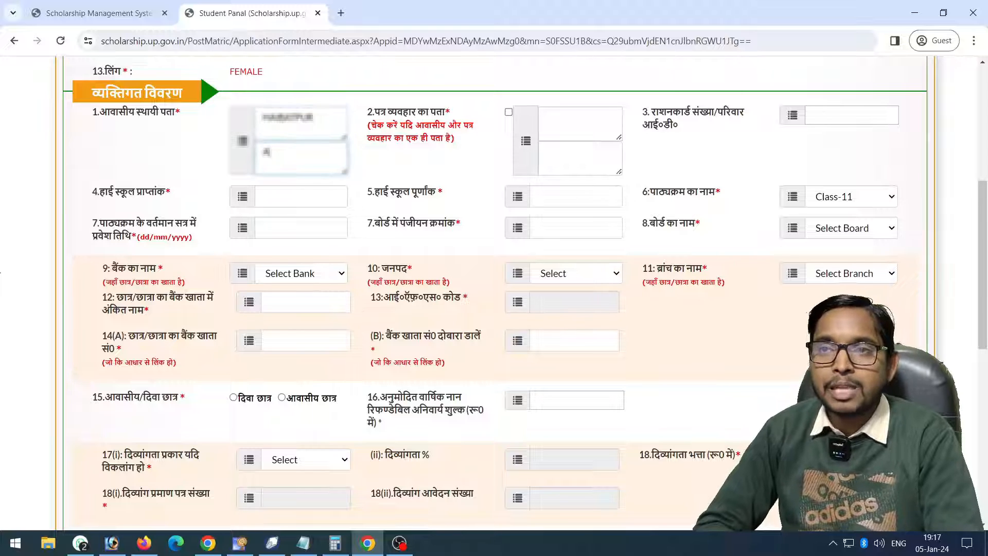
pyautogui.write('TRAULI')
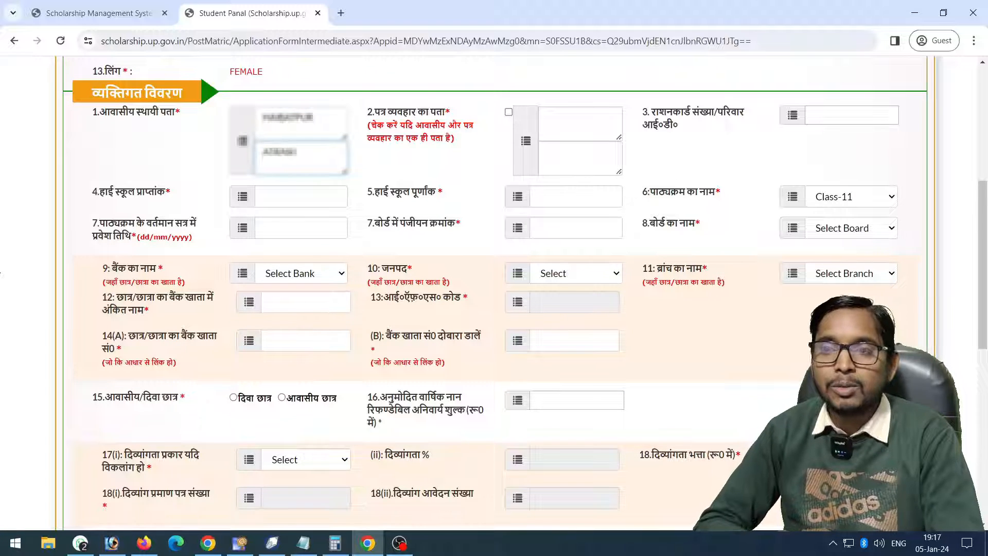
pyautogui.write(' KALAN')
pyautogui.press('Tab')
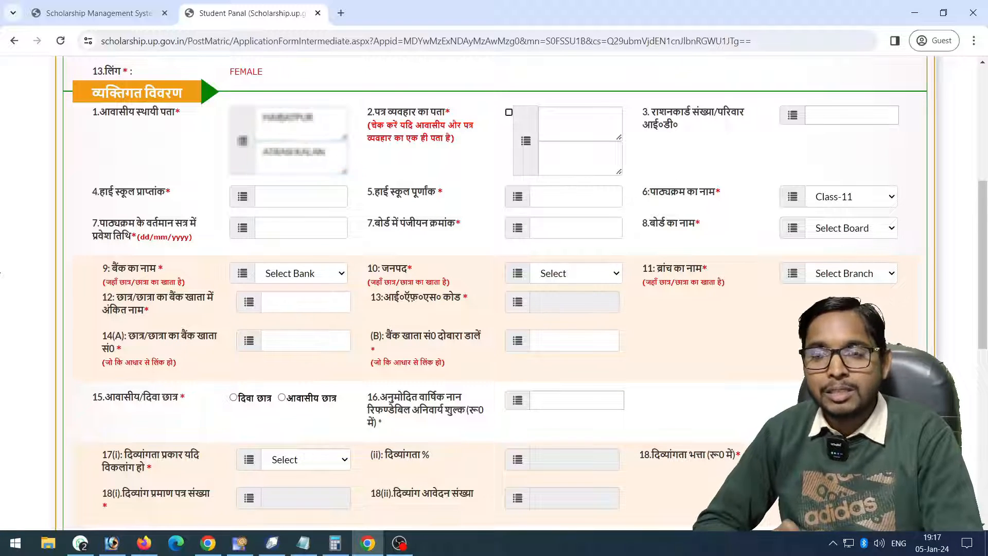
pyautogui.hotkey('shift', 'Tab')
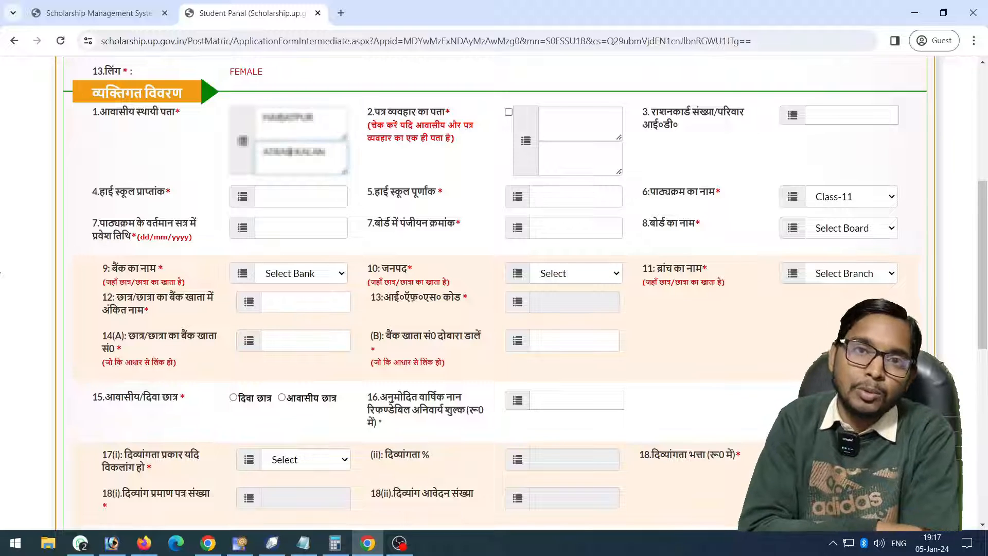
pyautogui.write('AMROHA')
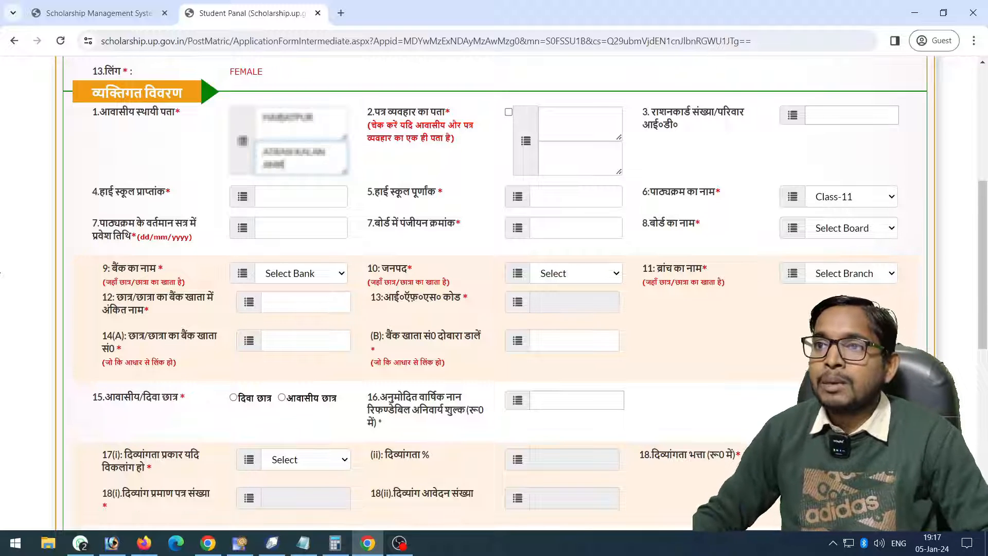
# - Copy the permanent address as the correspondence address
pyautogui.press('Tab')
pyautogui.press('space')
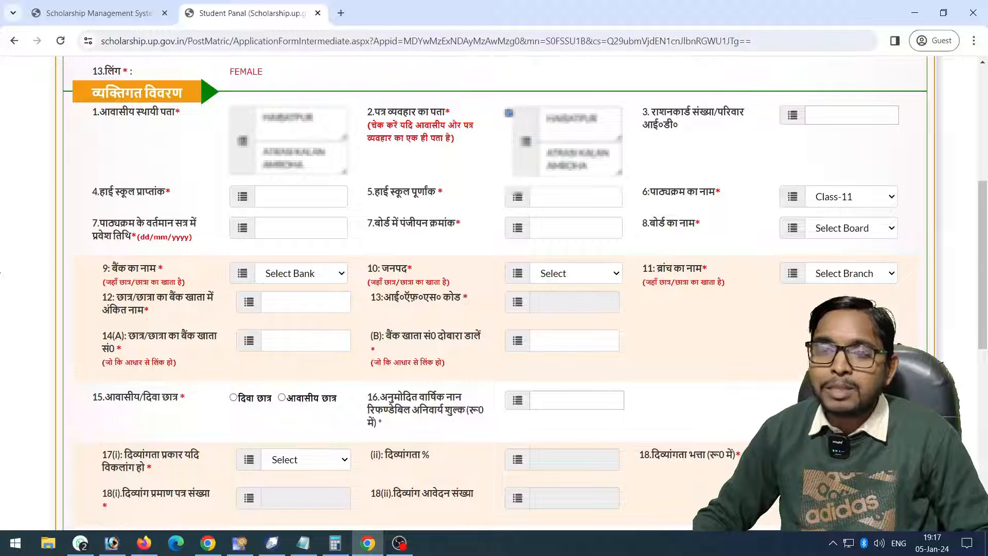
pyautogui.press('Tab')
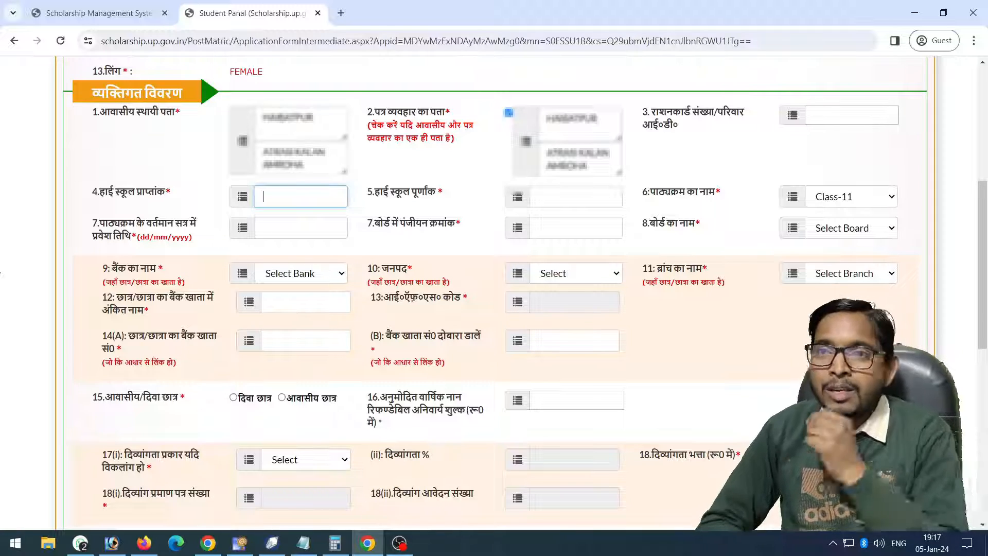
# - Enter high school marks 403 out of 600 and choose Class-12 as the course
pyautogui.write('403')
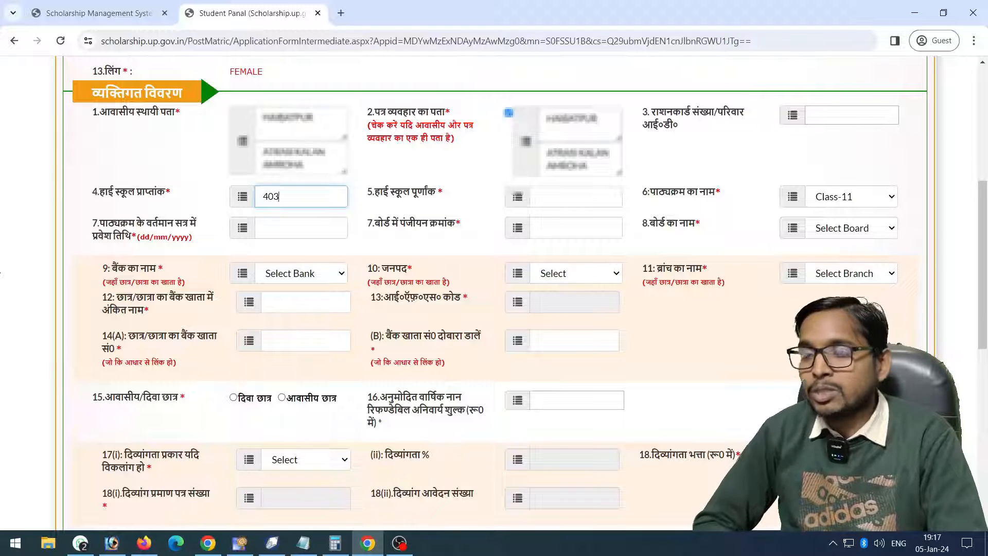
pyautogui.press('Tab')
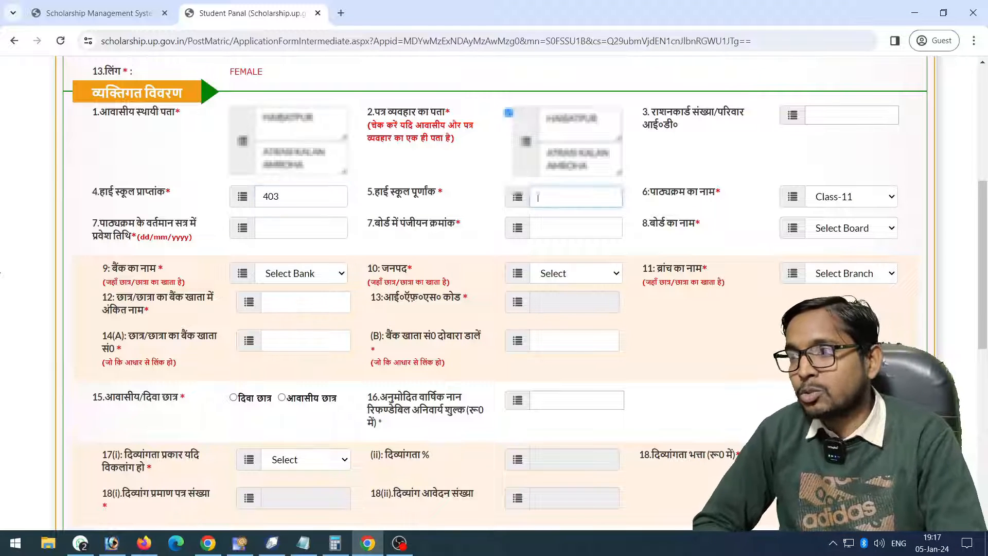
pyautogui.write('600')
pyautogui.press('Tab')
pyautogui.hotkey('alt', 'Down')
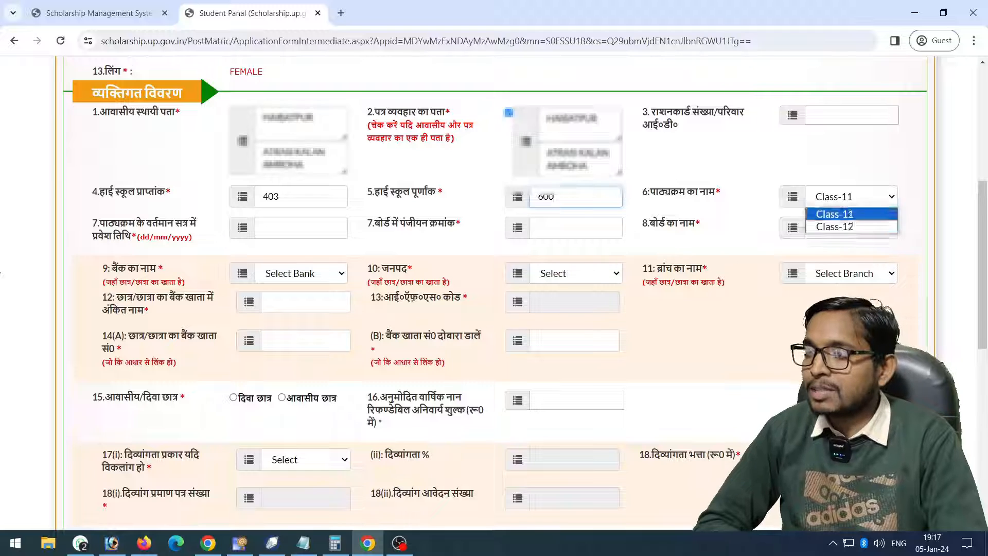
pyautogui.press('Down')
pyautogui.press('Return')
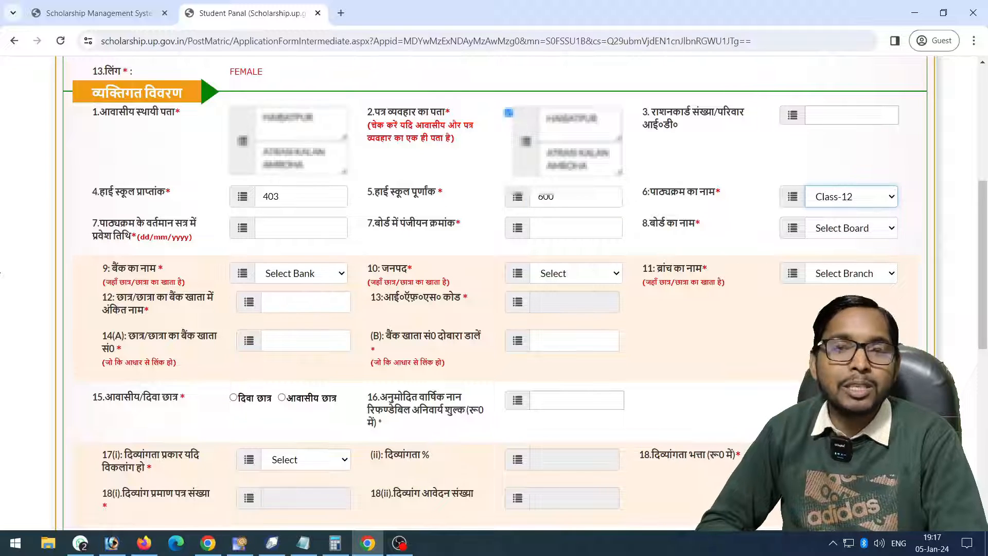
# - Enter admission date 04/04/2023, board registration number 000, and select UP BOARD as the board
pyautogui.press('Tab')
pyautogui.write('04/04')
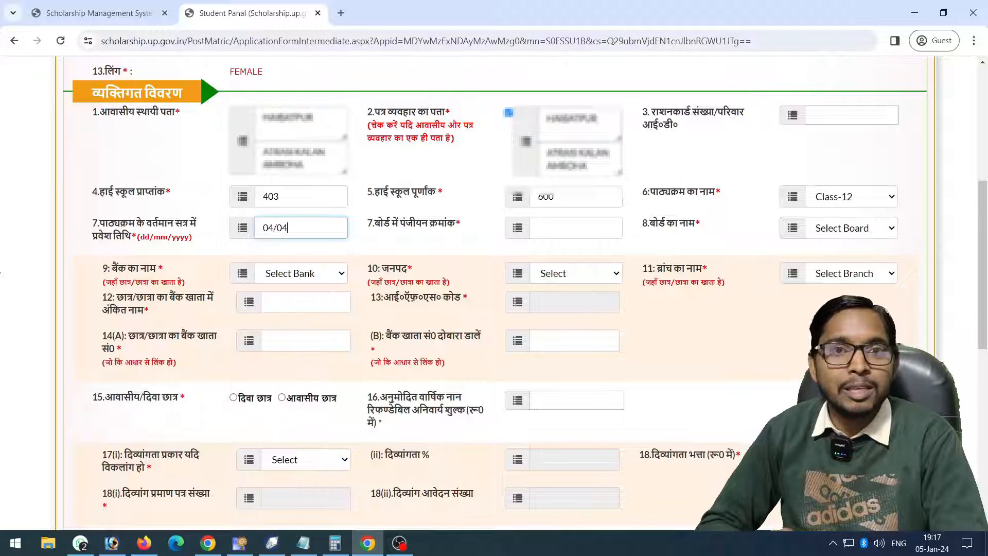
pyautogui.write('/2023')
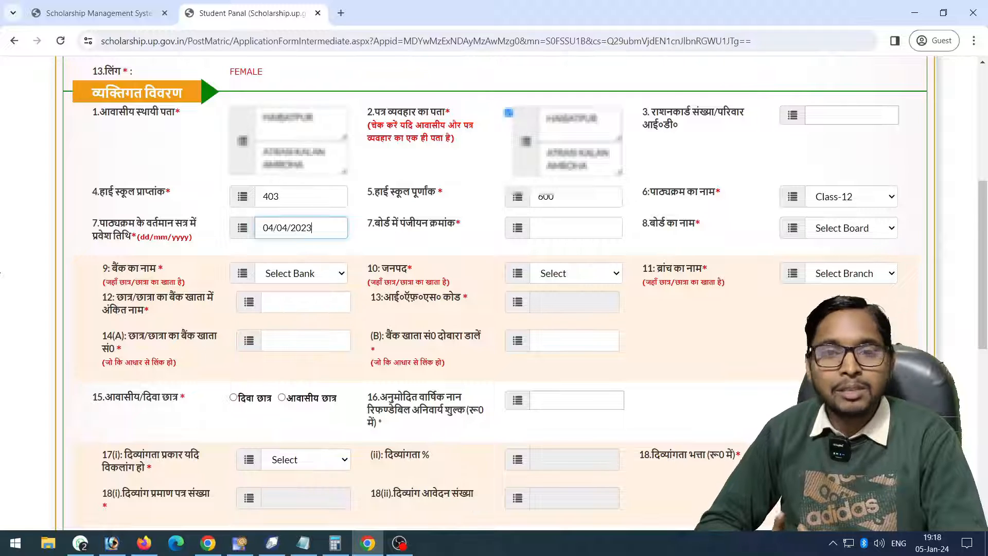
pyautogui.press('Tab')
pyautogui.write('000')
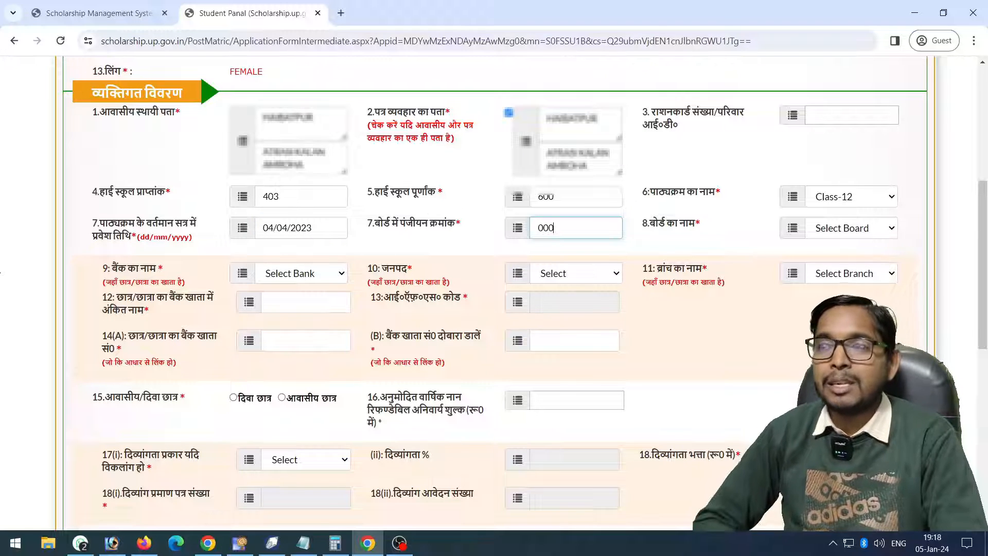
pyautogui.click(851, 228)
pyautogui.click(841, 258)
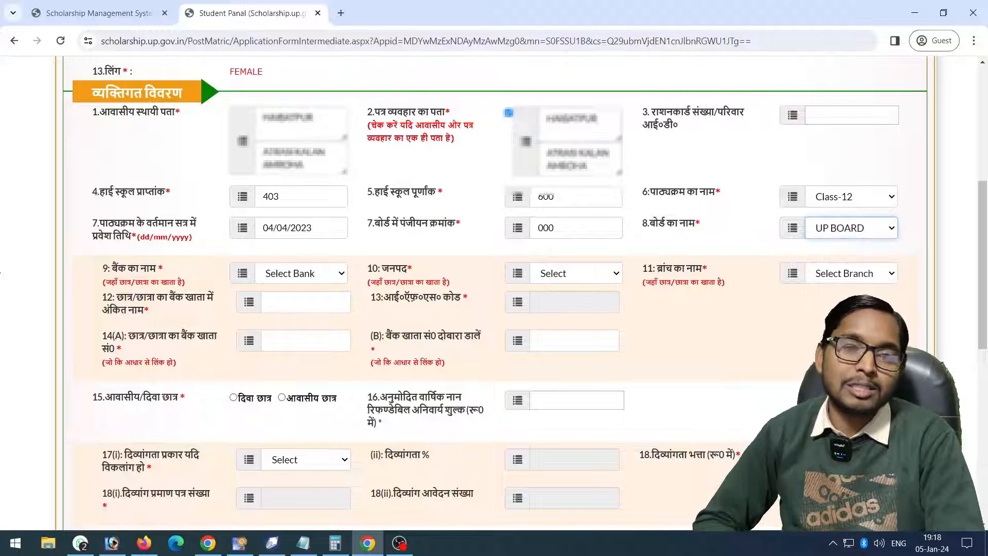
pyautogui.click(301, 273)
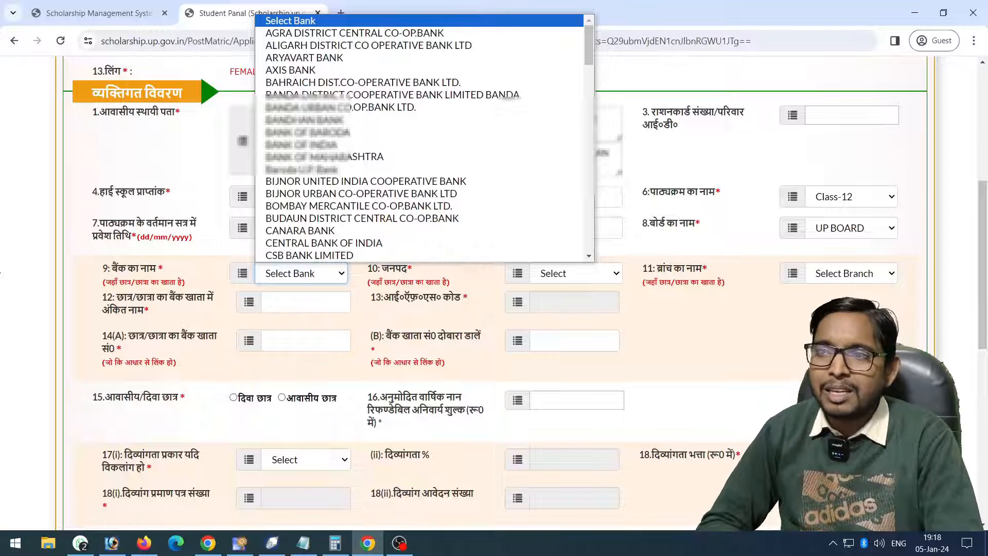
# - Choose bank PRATHAMA UP GRAMIN BANK, district JP Nagar and branch NARANGPUR
pyautogui.write('pr')
pyautogui.press('Return')
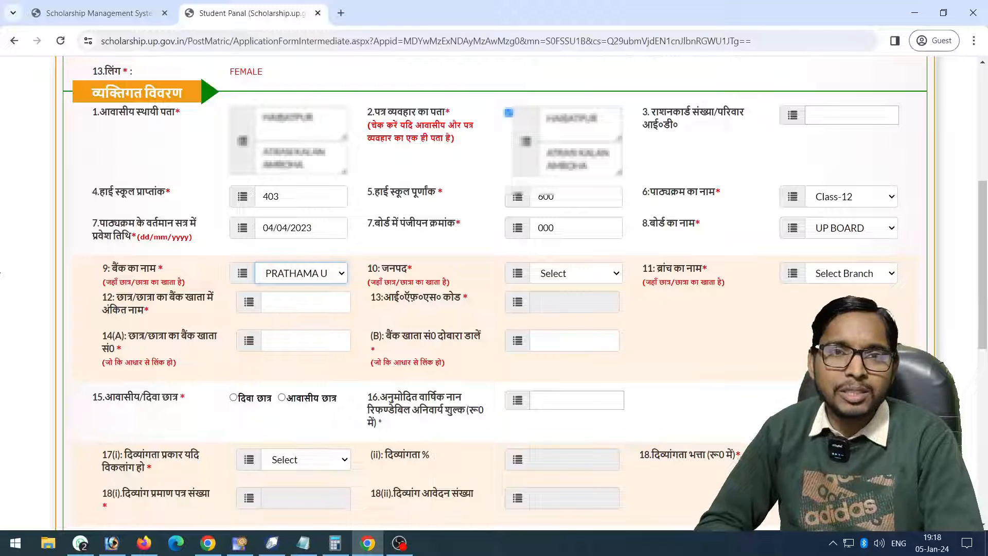
pyautogui.click(576, 273)
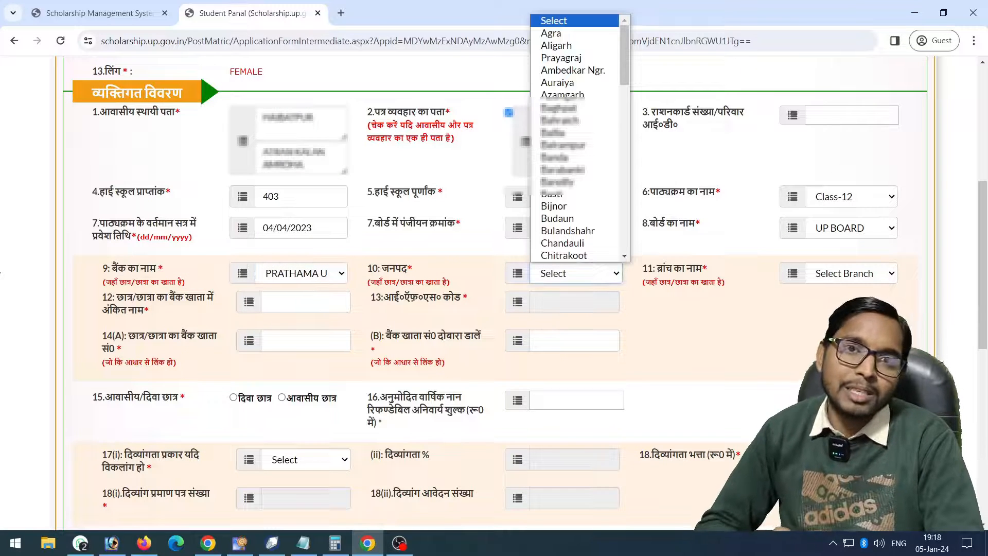
pyautogui.write('jp')
pyautogui.press('Return')
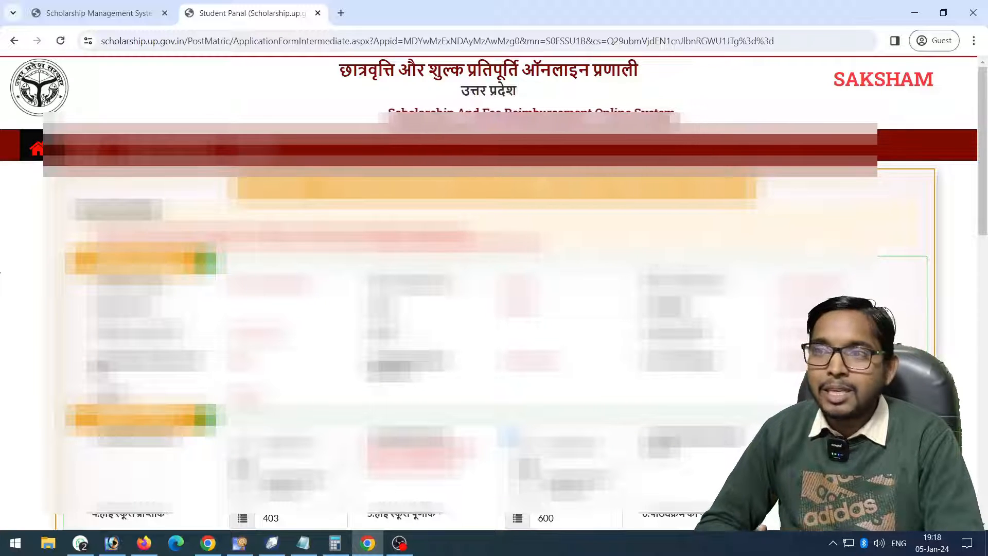
pyautogui.scroll(-1, 494, 293)
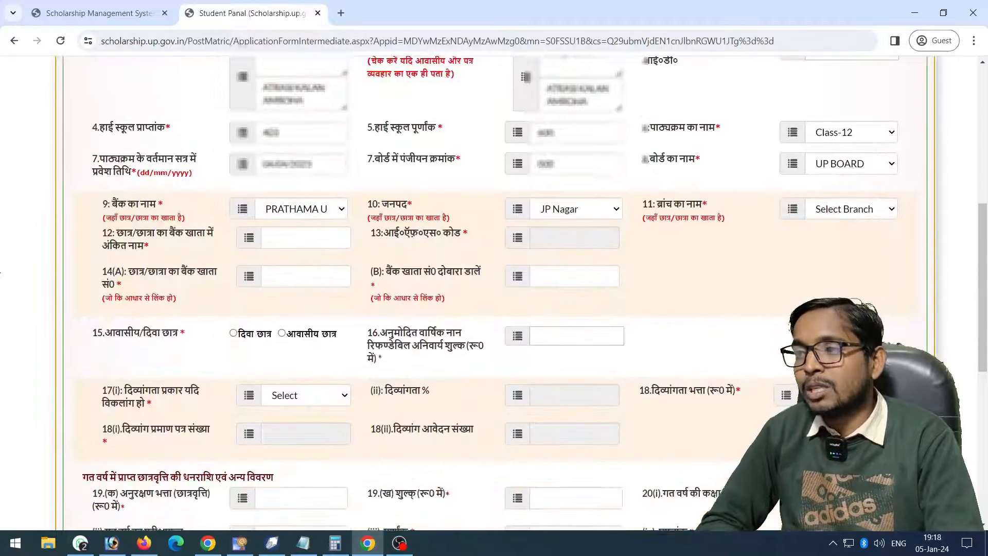
pyautogui.click(851, 209)
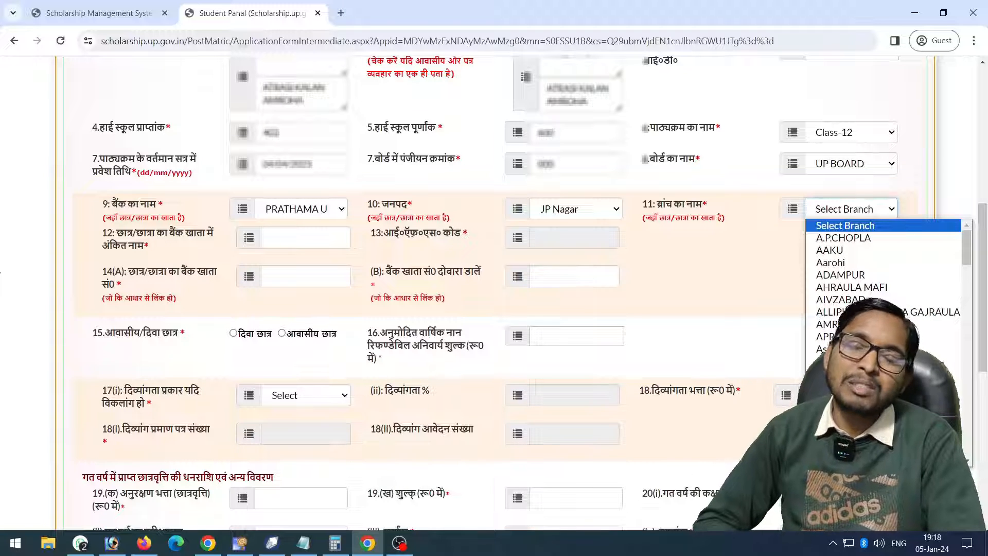
pyautogui.press('n')
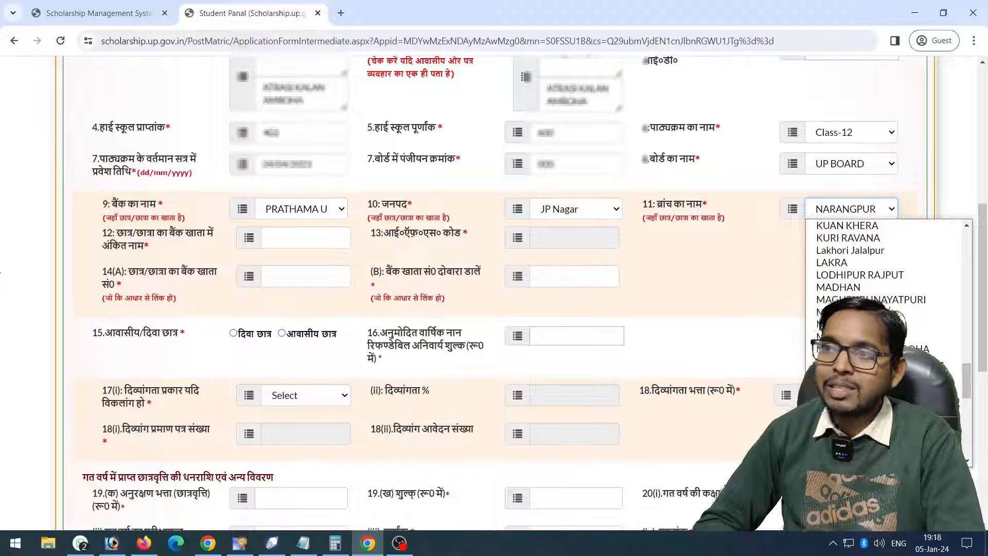
pyautogui.press('Return')
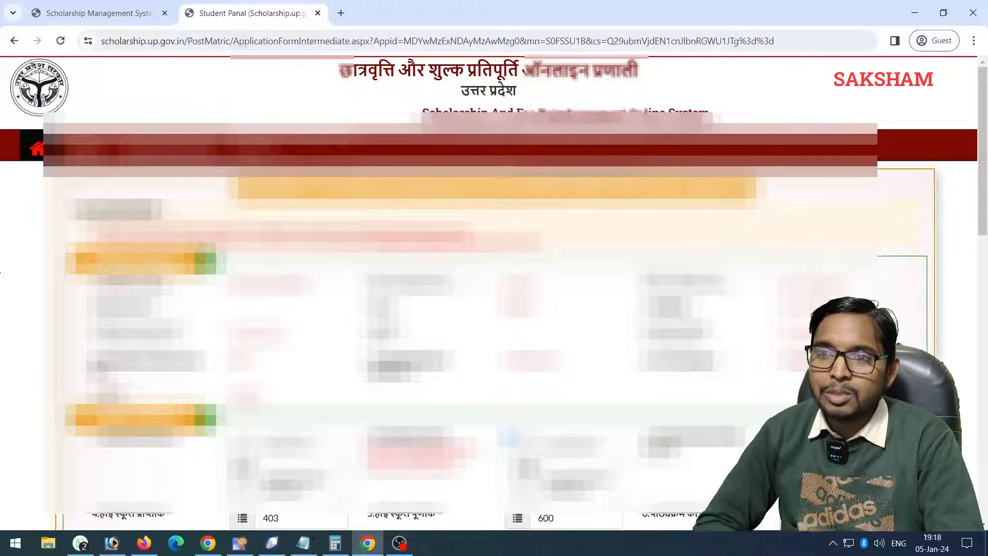
pyautogui.scroll(-15, 2, 273)
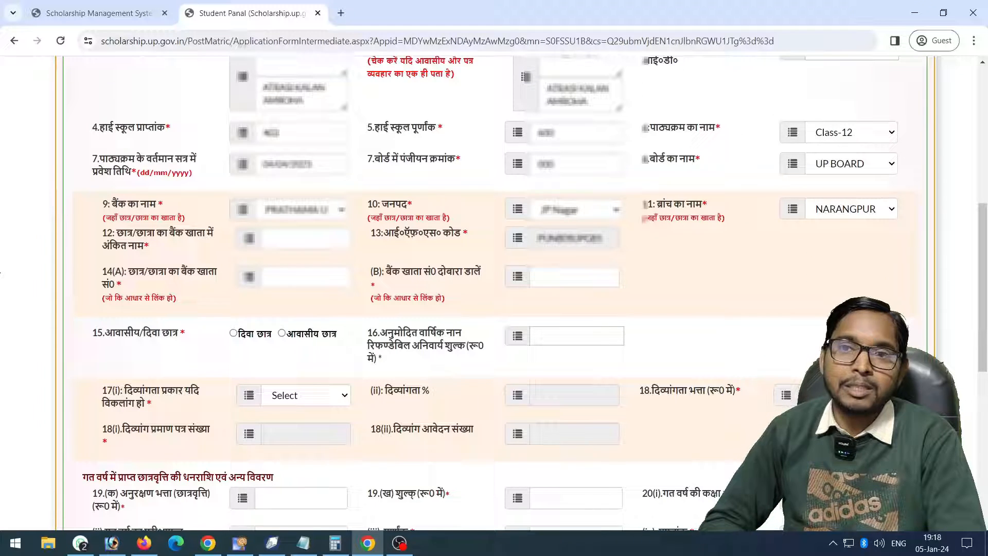
# - Fill in the account holder's name and move the mistyped account number into field 14(A)
pyautogui.click(269, 238)
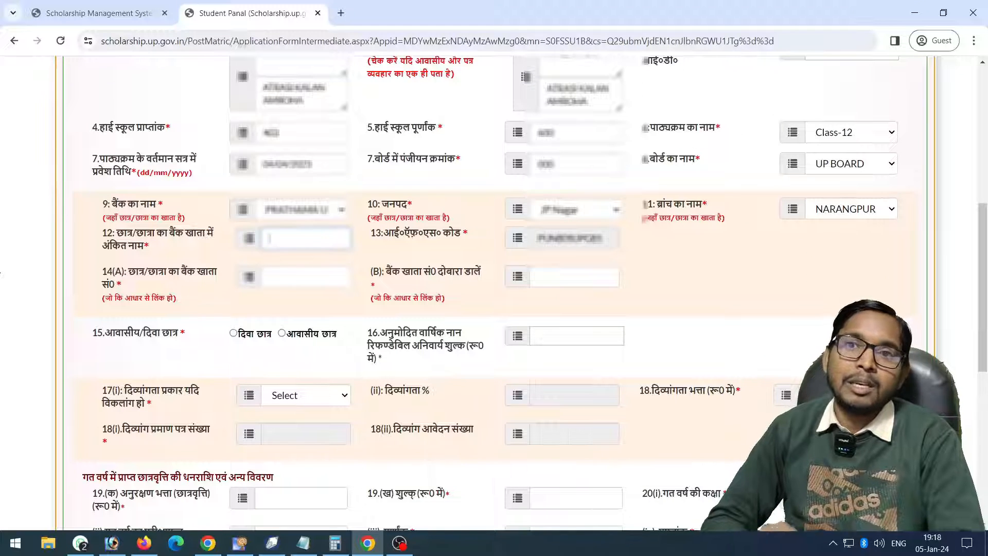
pyautogui.write('RAM')
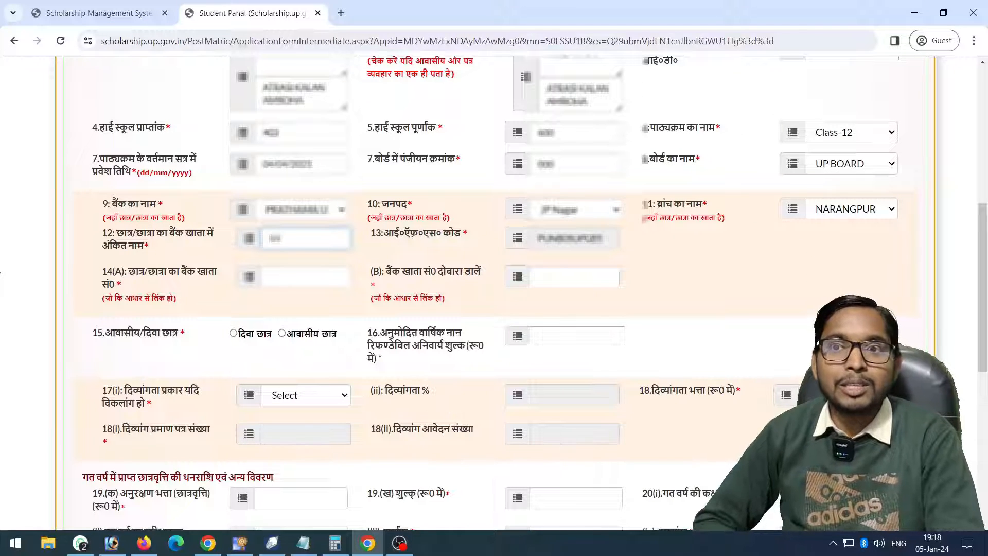
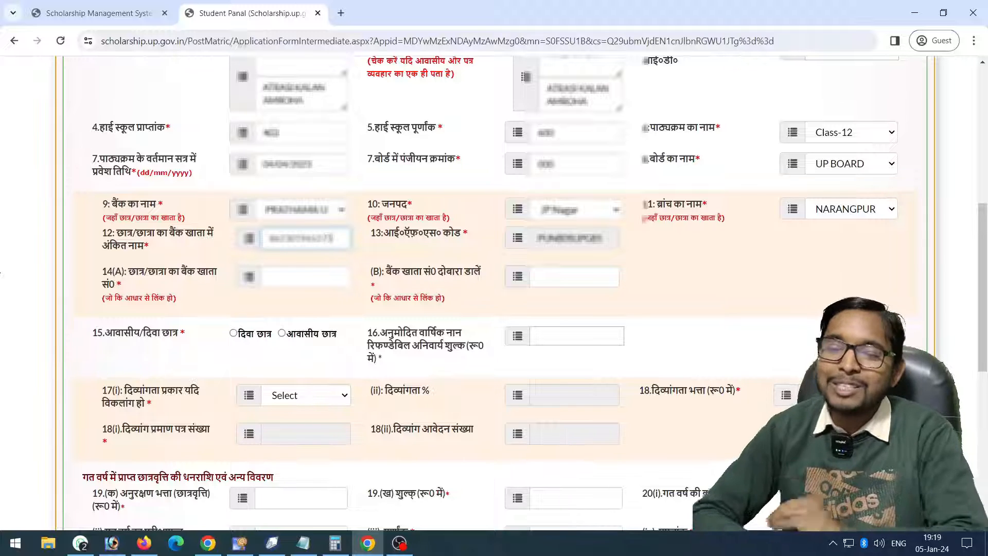
pyautogui.press('Tab')
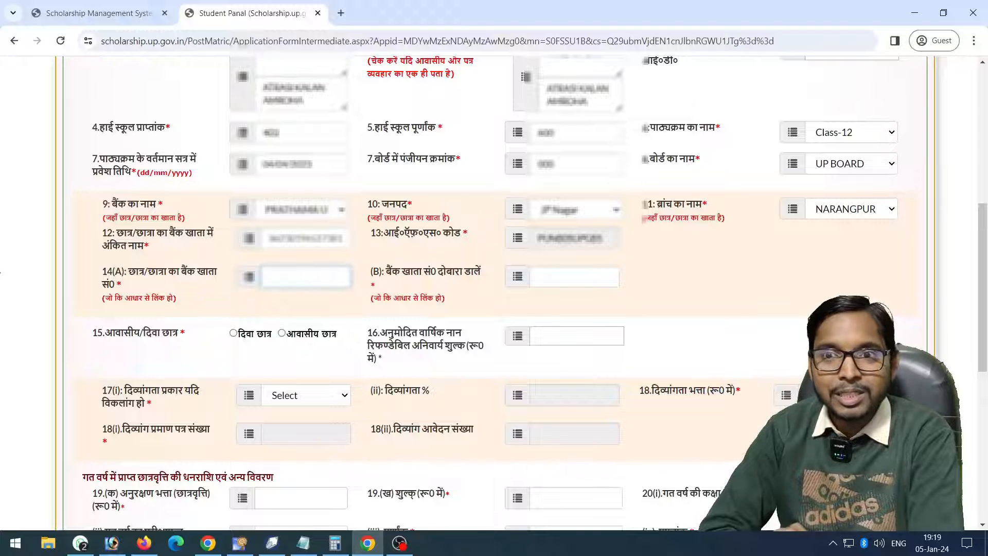
pyautogui.doubleClick(286, 238)
pyautogui.click(304, 239)
pyautogui.moveTo(306, 238); pyautogui.dragTo(304, 279)
pyautogui.doubleClick(303, 238)
pyautogui.click(296, 238)
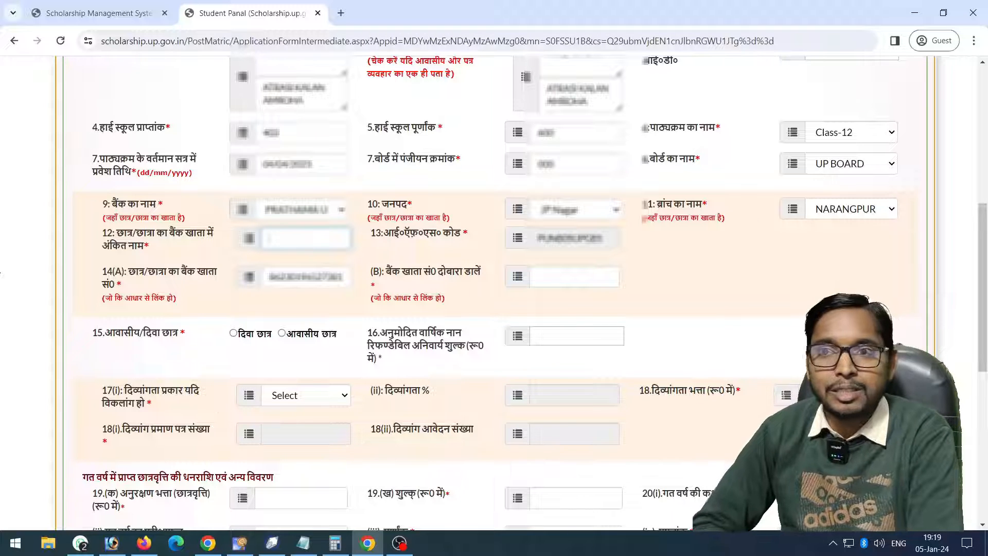
pyautogui.write('KARINA')
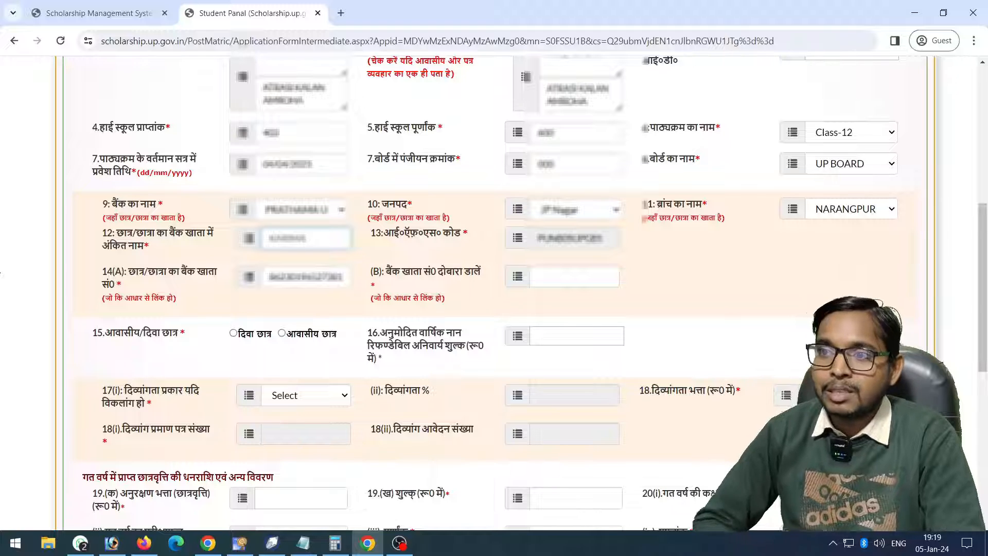
# - Re-enter the bank account number in confirmation field 14(B), correcting a typo
pyautogui.click(547, 277)
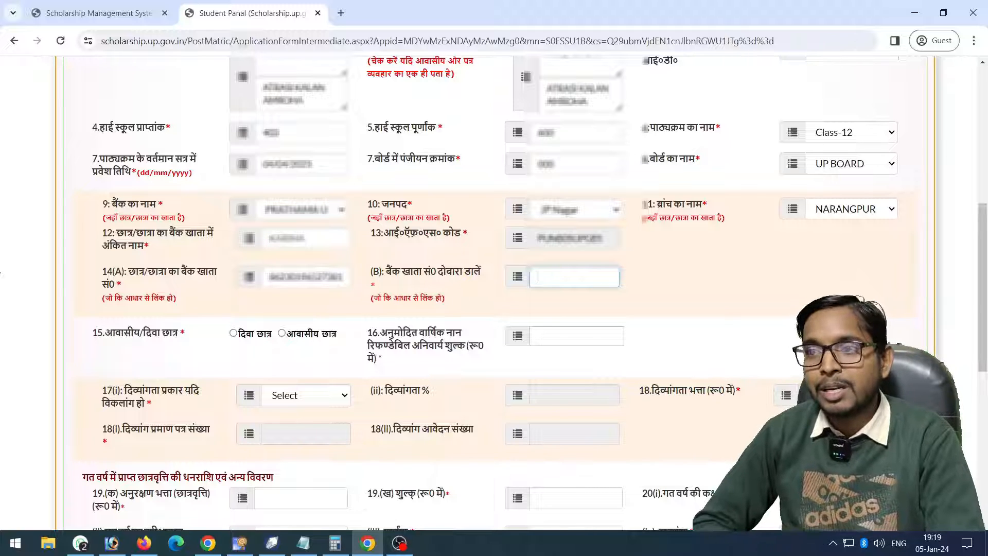
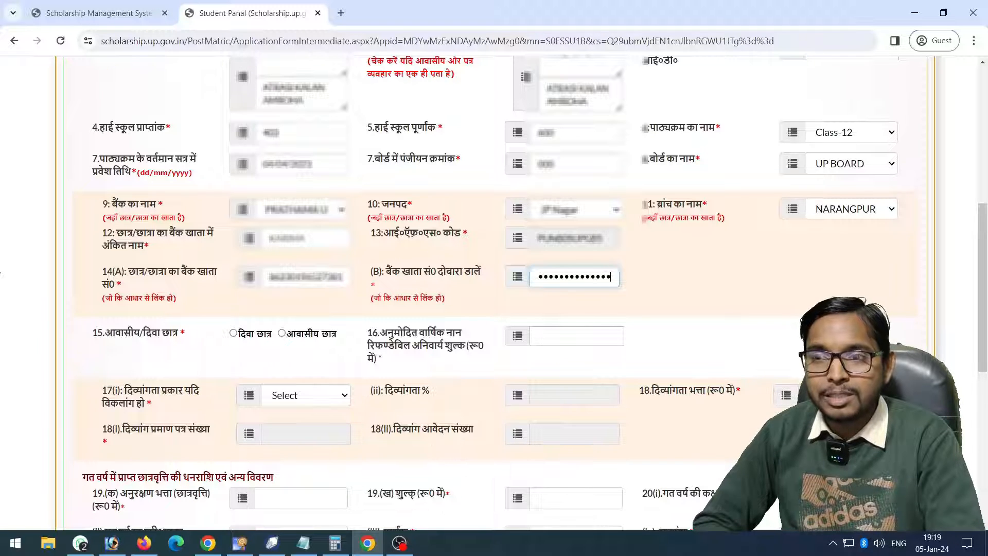
pyautogui.hotkey('ctrl', 'a')
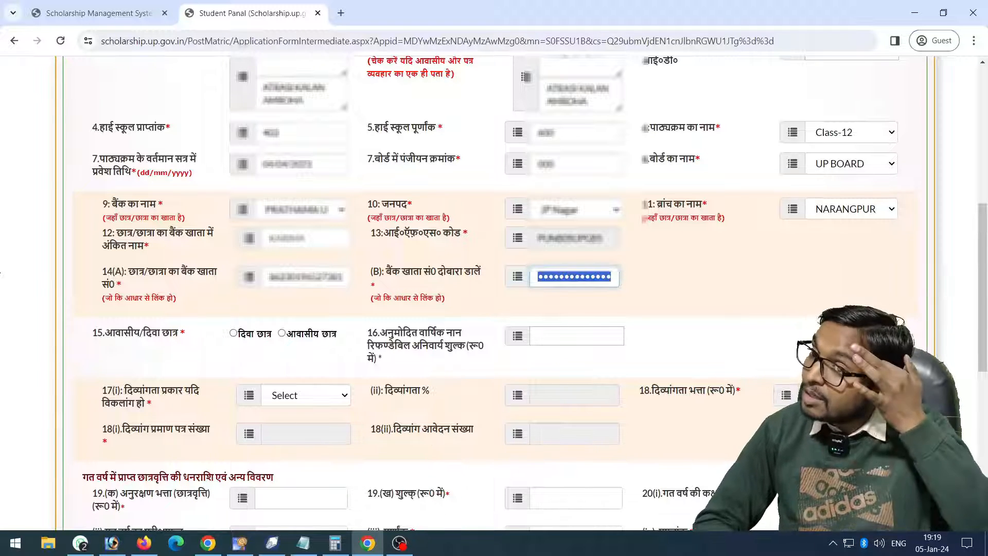
pyautogui.press('BackSpace')
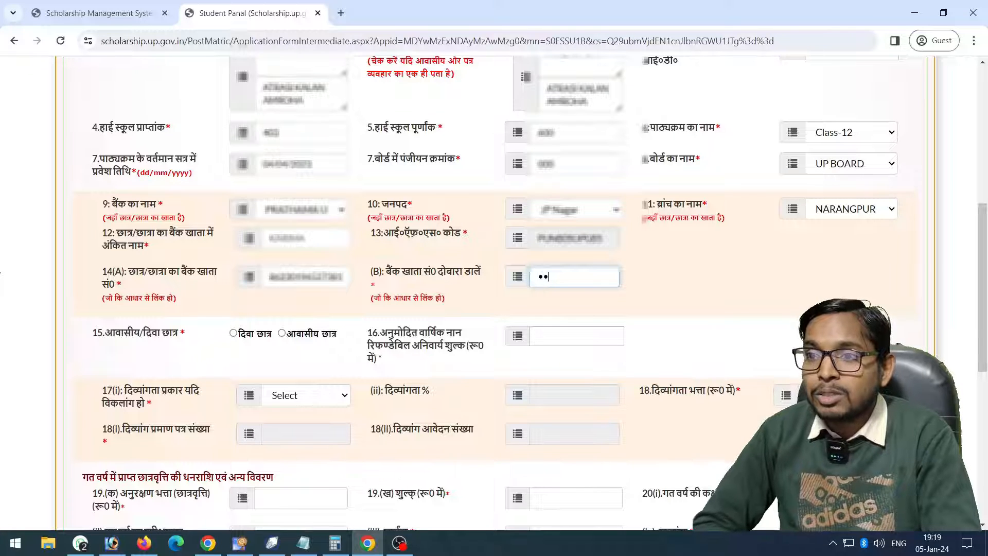
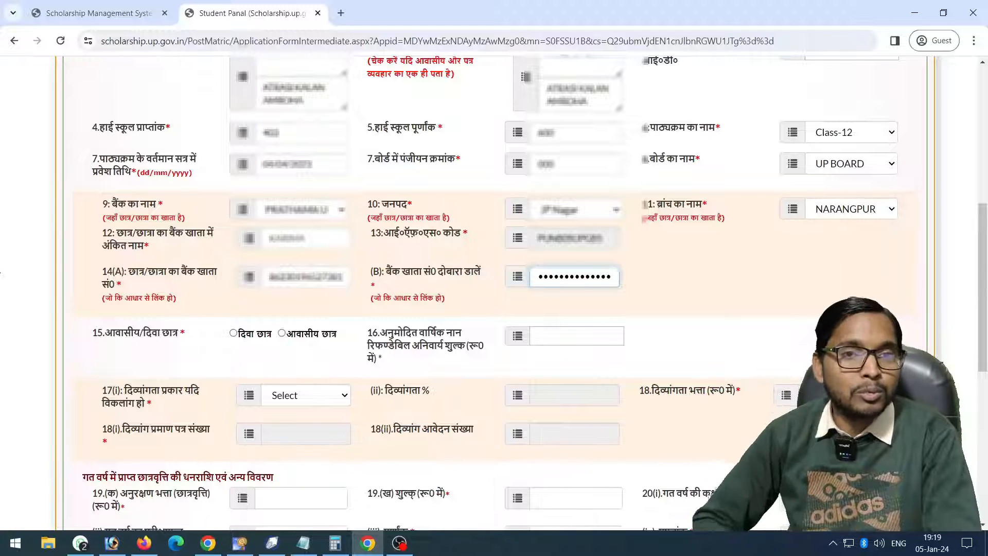
# - Mark the student as a day scholar (दिवा छात्र), set the annual fee to 467, and leave disability on Select
pyautogui.click(233, 333)
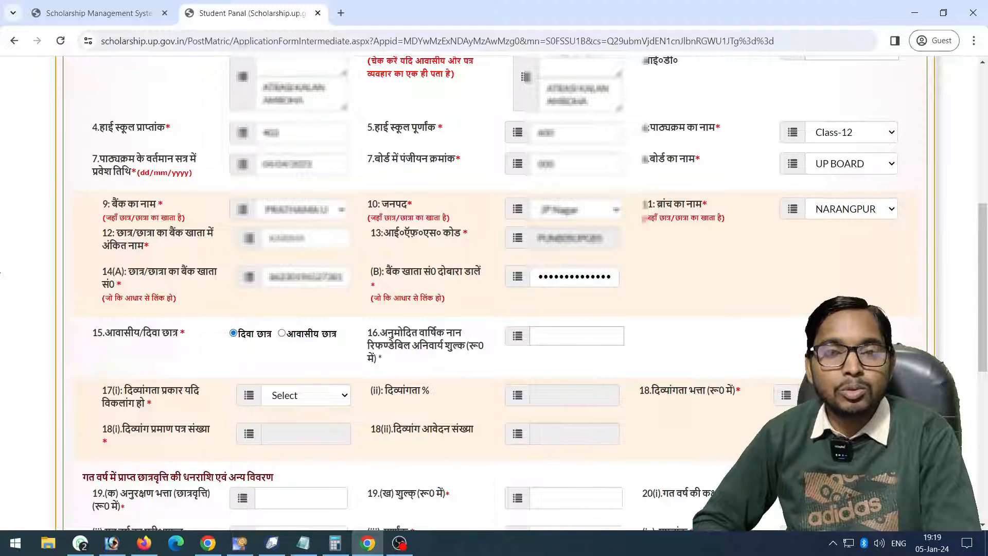
pyautogui.click(576, 336)
pyautogui.write('467')
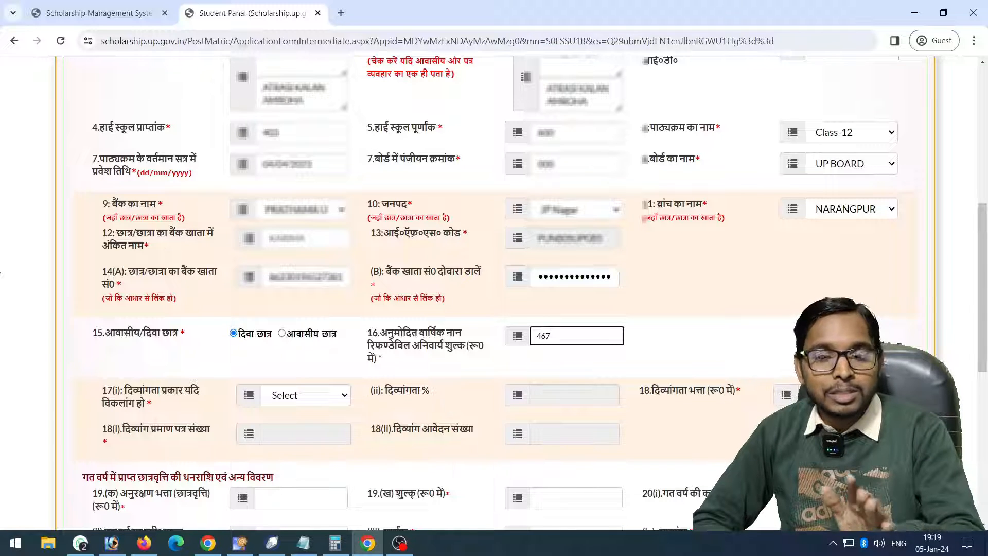
pyautogui.click(306, 395)
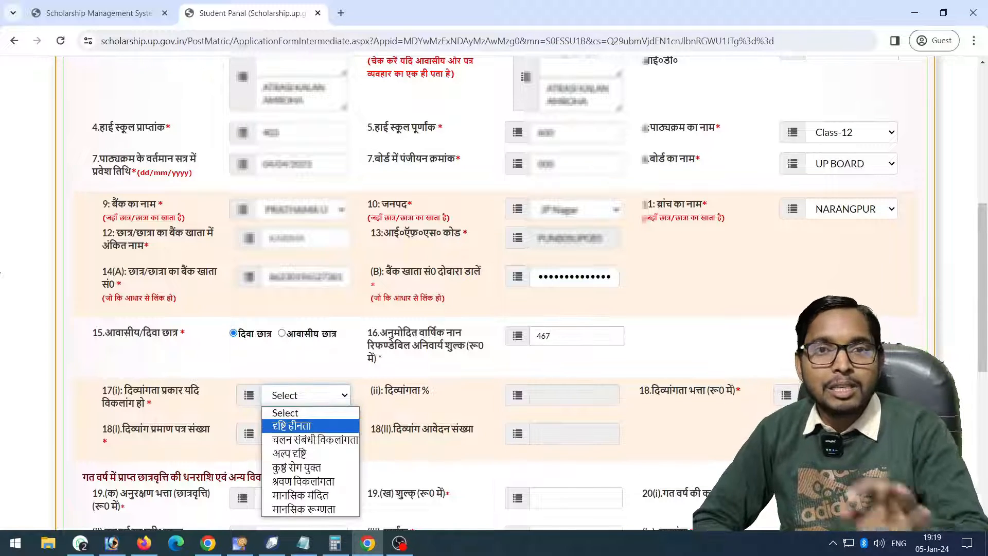
pyautogui.press('Up')
pyautogui.press('Return')
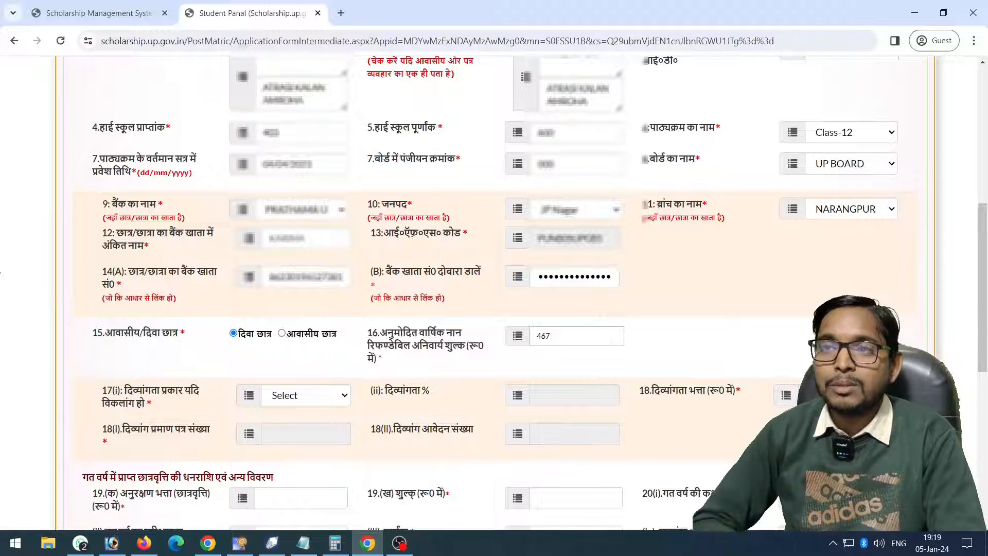
pyautogui.scroll(-8, 494, 288)
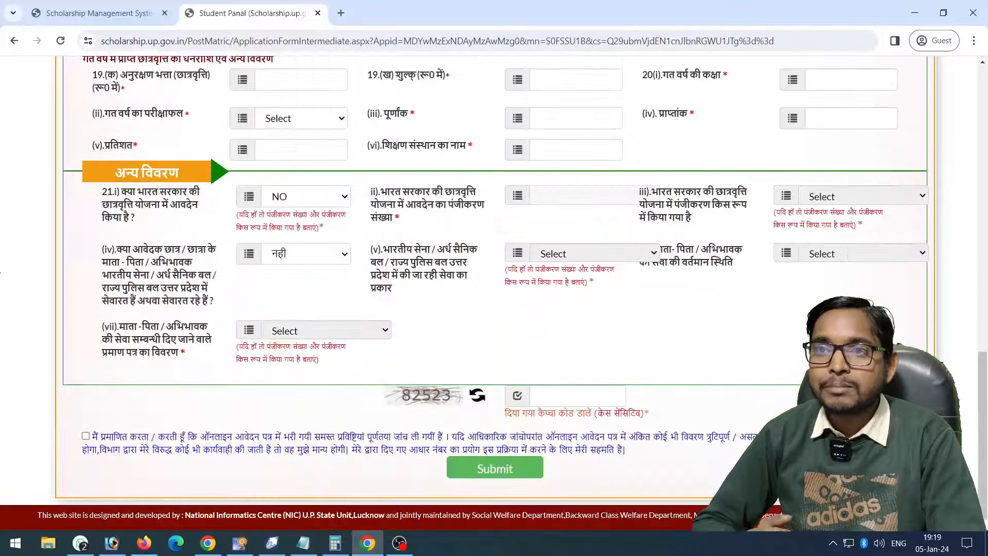
# - Set last year's result to PASS with 751 marks out of 1000
pyautogui.click(301, 118)
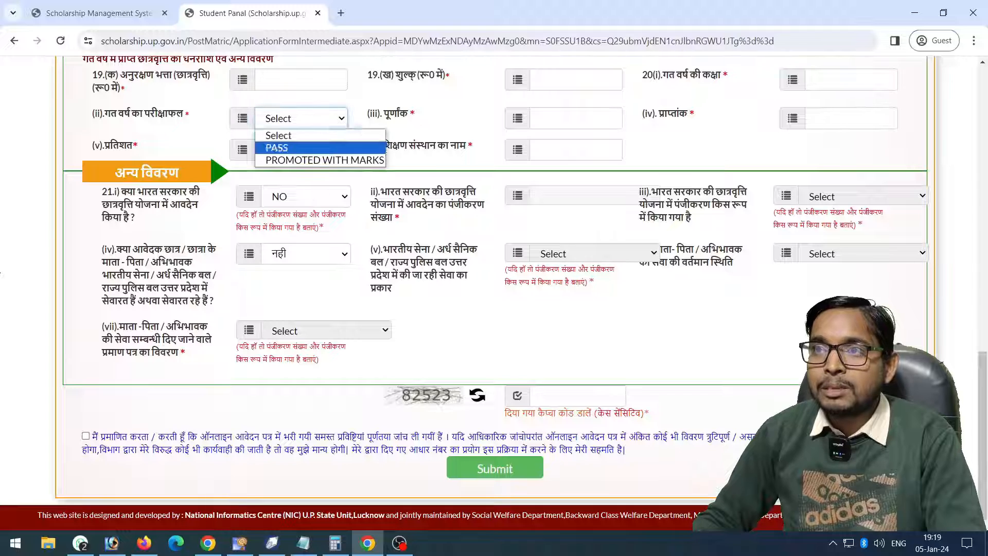
pyautogui.click(301, 148)
pyautogui.click(575, 118)
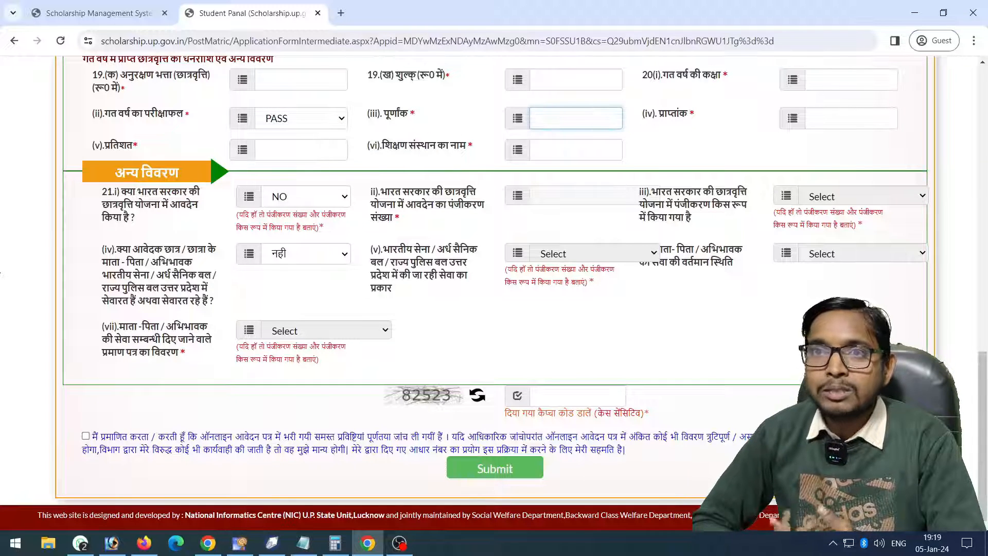
pyautogui.write('11')
pyautogui.click(850, 119)
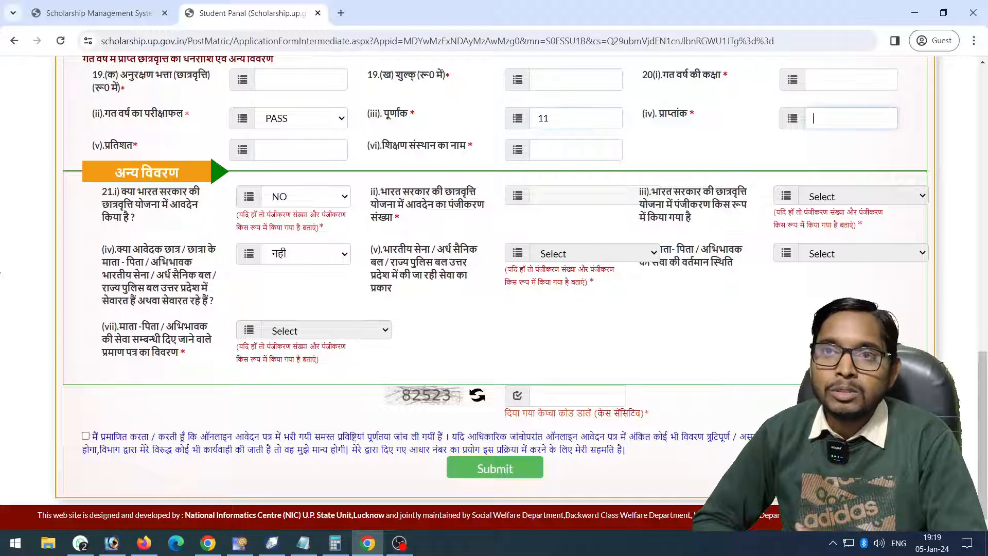
pyautogui.write('11')
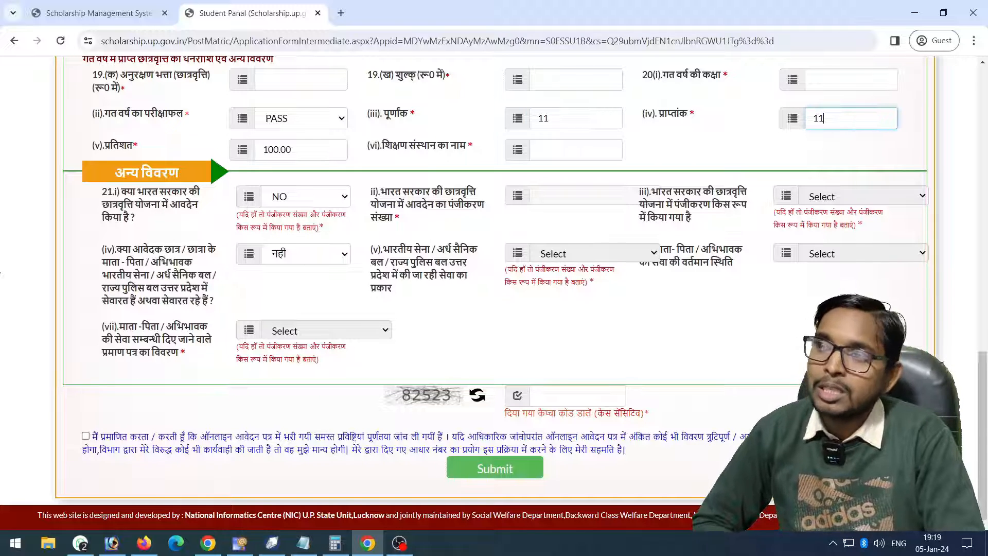
pyautogui.press('BackSpace')
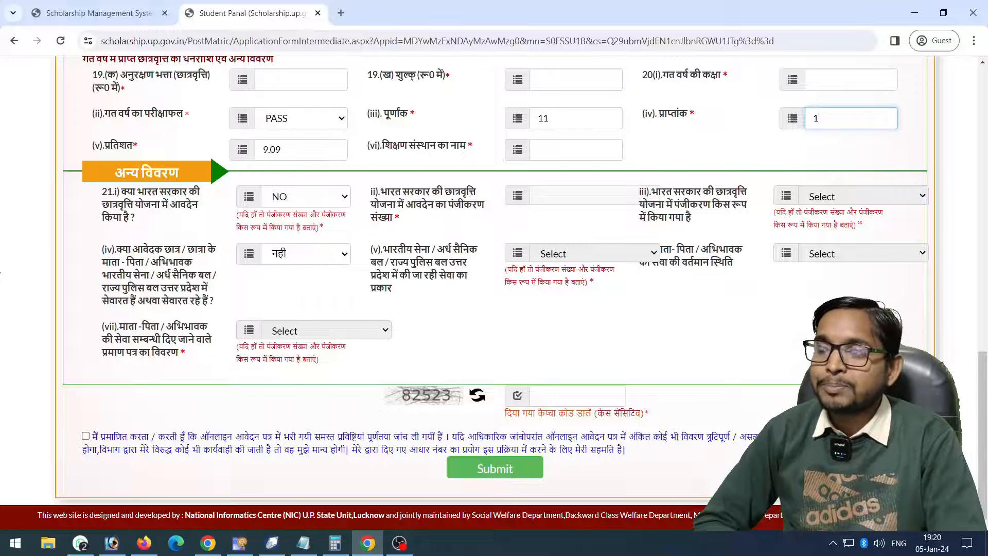
pyautogui.write('000')
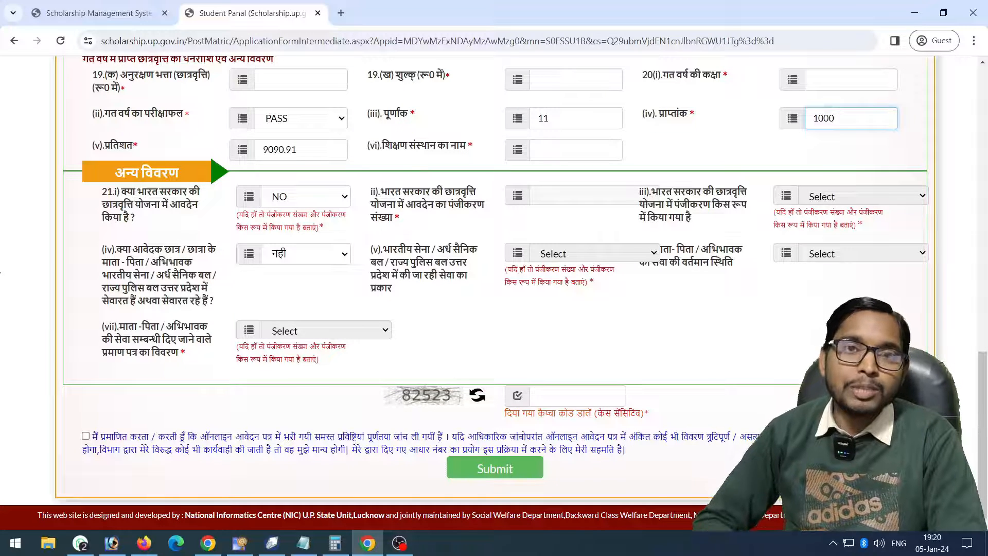
pyautogui.hotkey('shift', 'Tab')
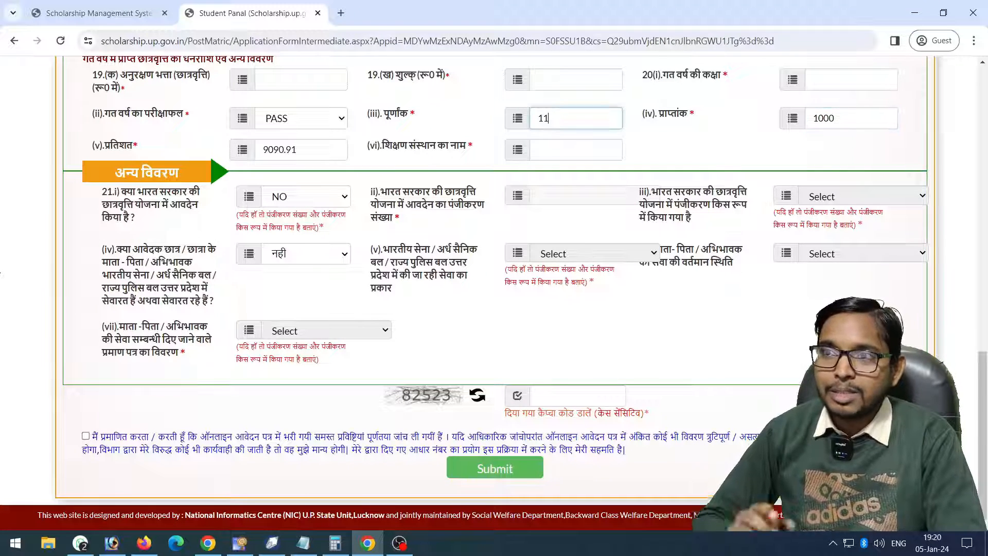
pyautogui.write('100')
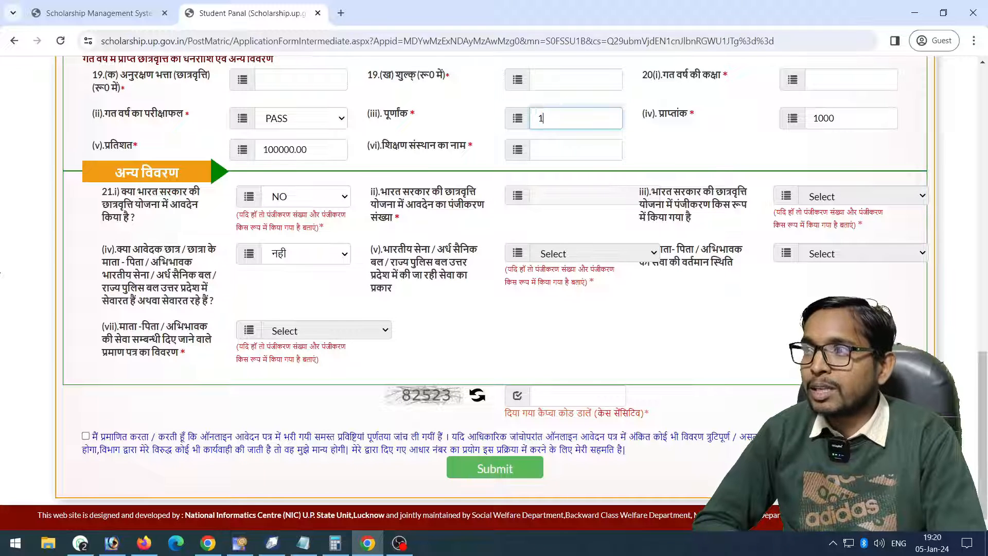
pyautogui.write('0')
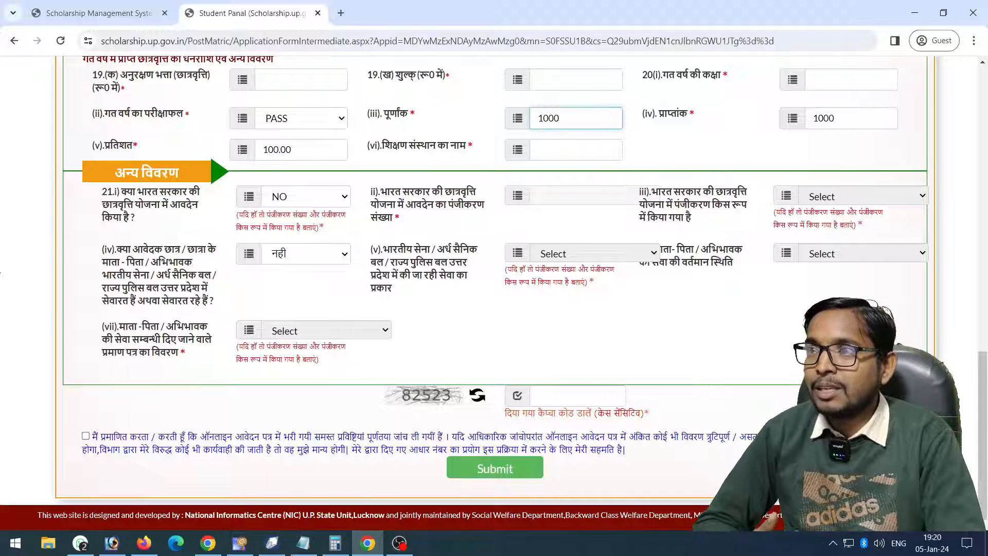
pyautogui.press('Tab')
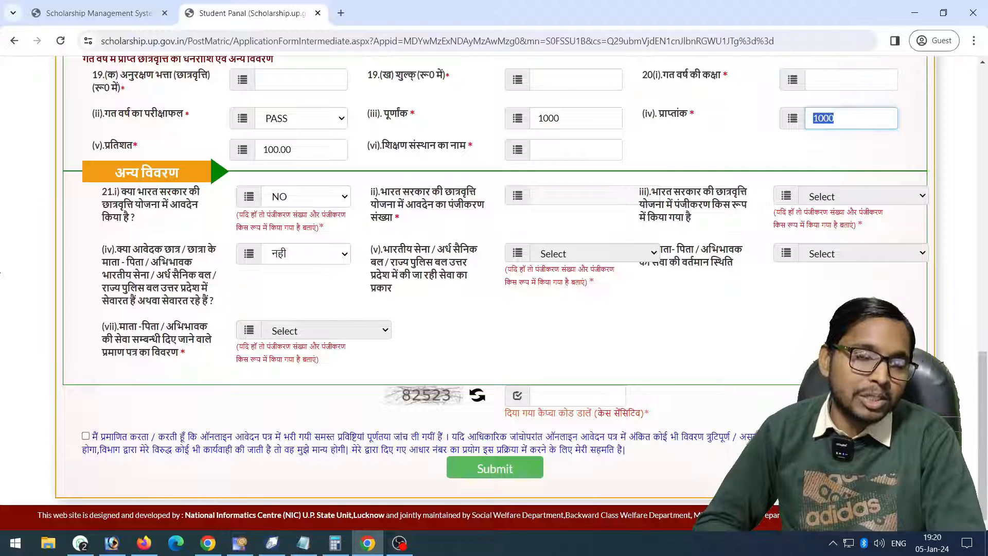
pyautogui.write('751')
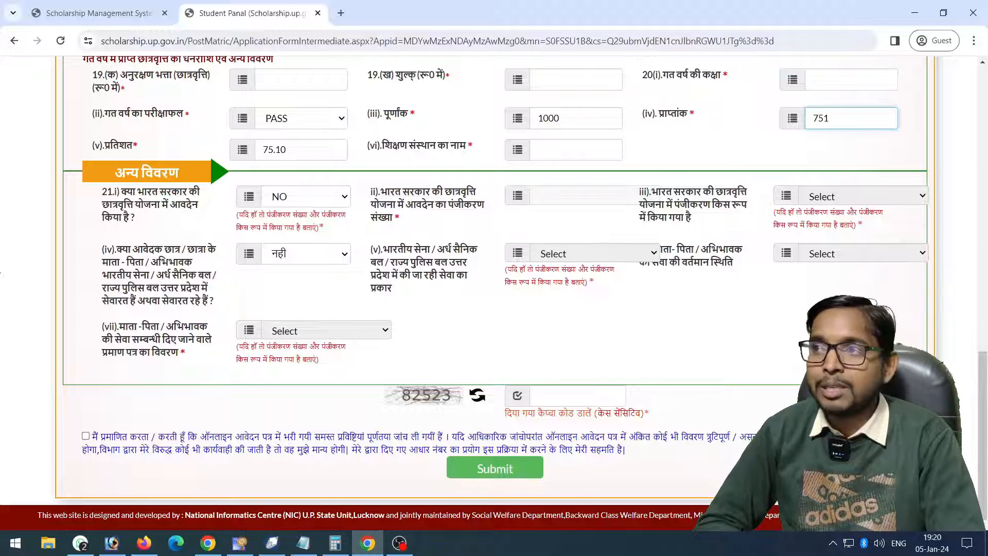
# - Enter the previous institution name 'a s m b v m ic khata'
pyautogui.press('Tab')
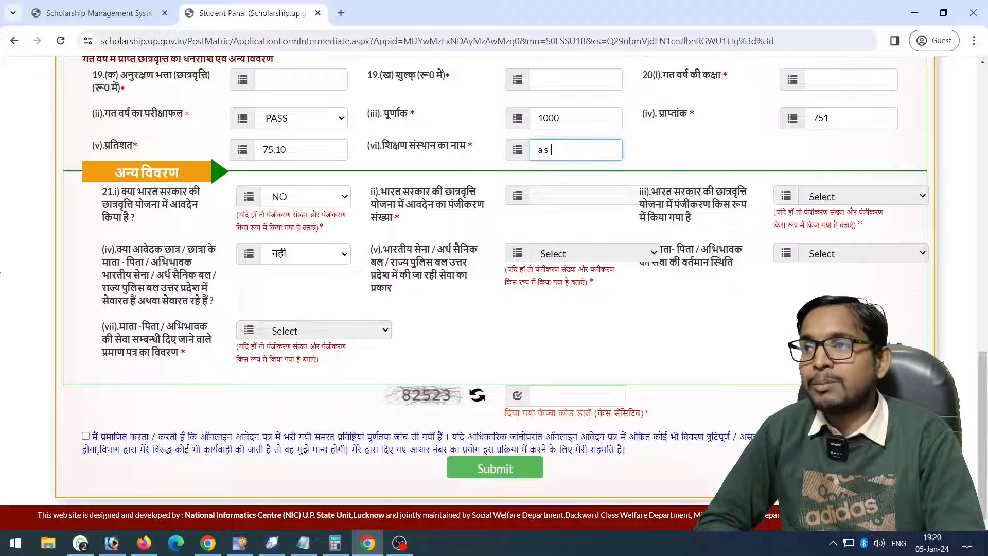
pyautogui.write('a s m b v m ic khata')
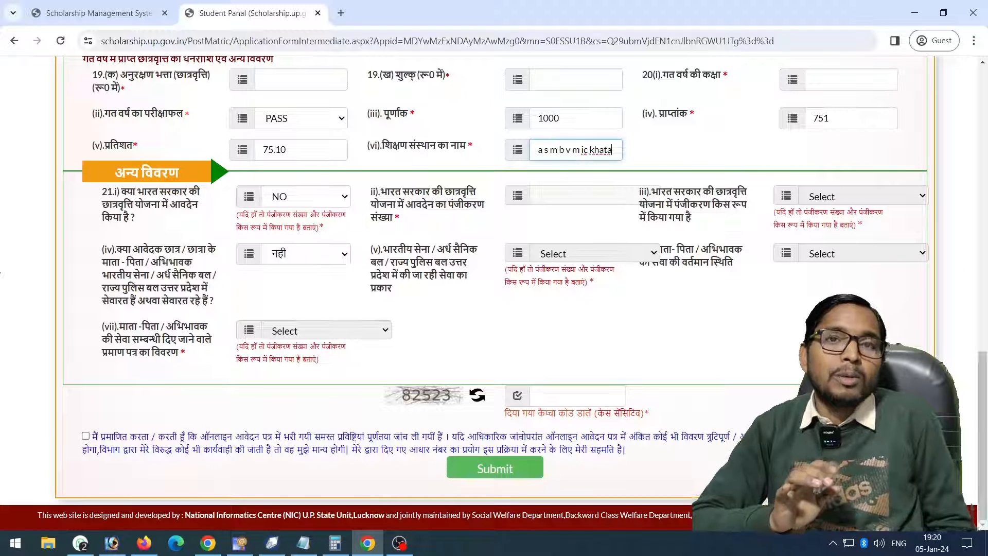
pyautogui.press('Tab')
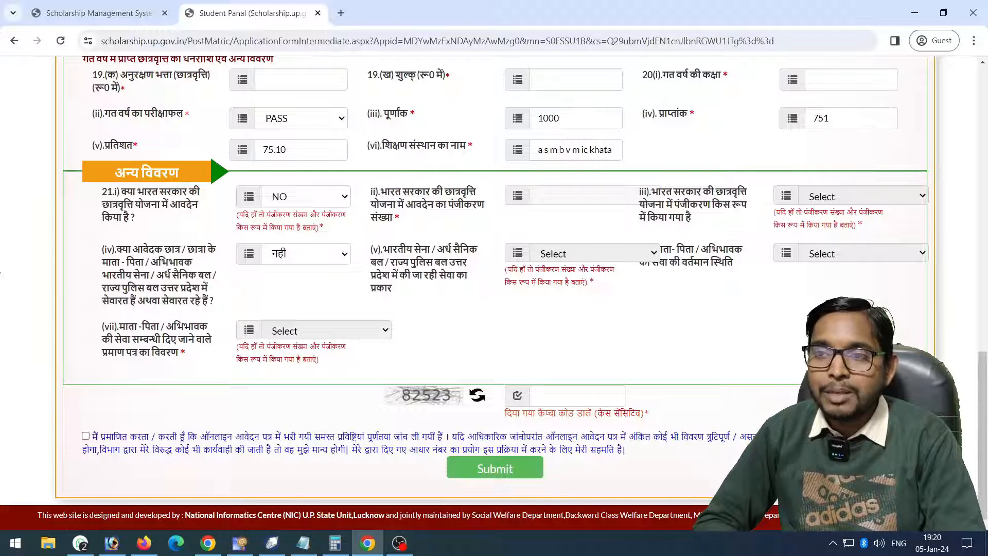
# - Enter the captcha, accept the declaration, and submit the form
pyautogui.click(578, 396)
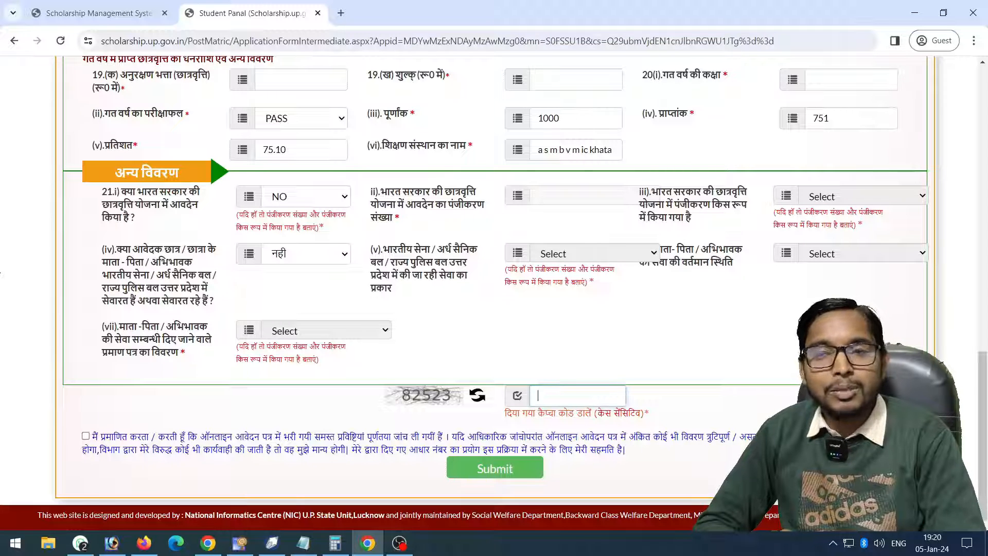
pyautogui.write('82523')
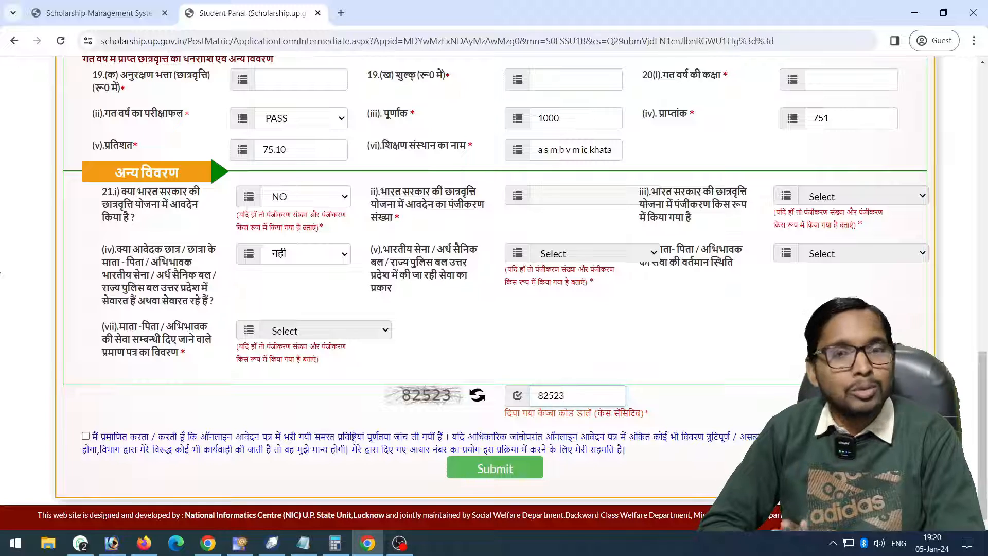
pyautogui.click(85, 436)
pyautogui.click(495, 468)
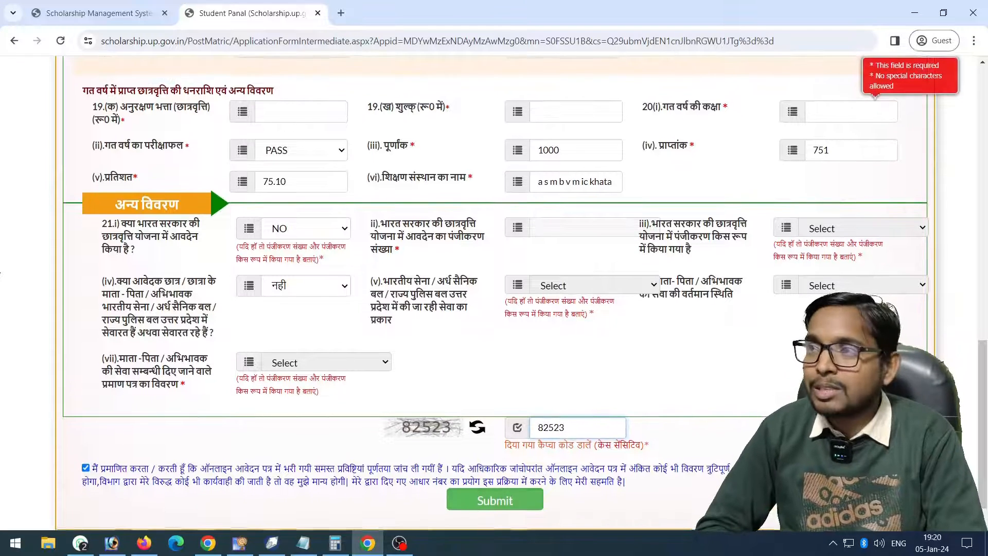
# - Fill 0 in fields 19(ख) and 19(क) and resubmit the application
pyautogui.write('11')
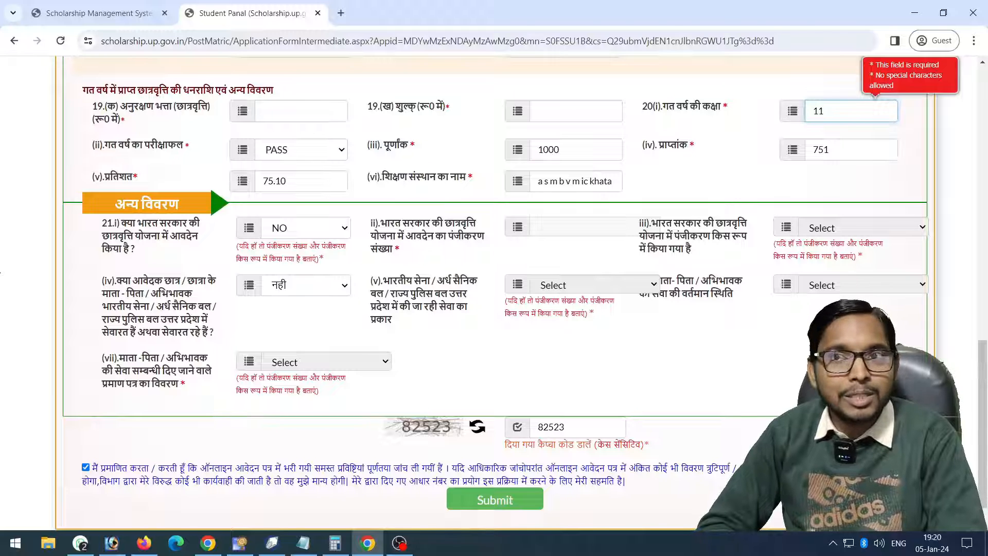
pyautogui.click(566, 111)
pyautogui.write('0')
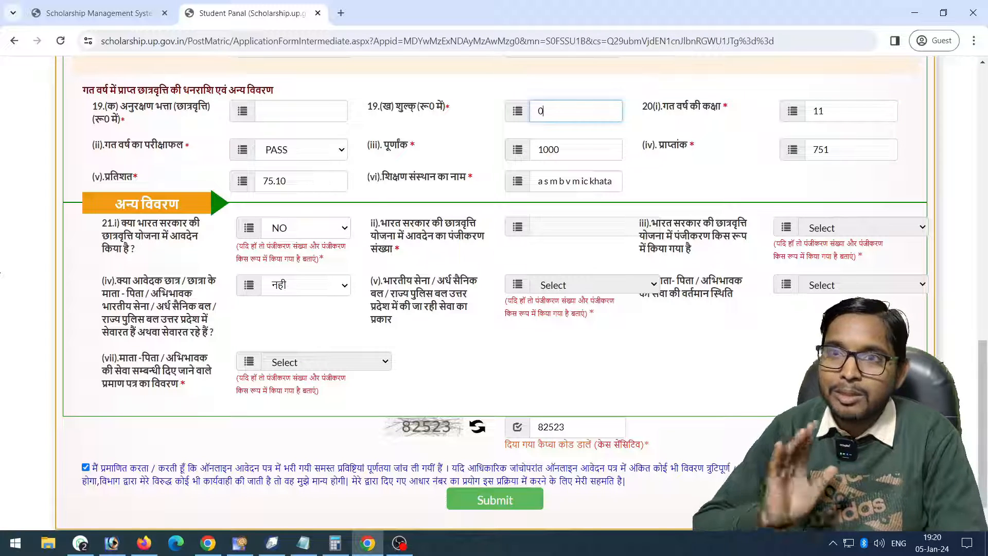
pyautogui.click(301, 111)
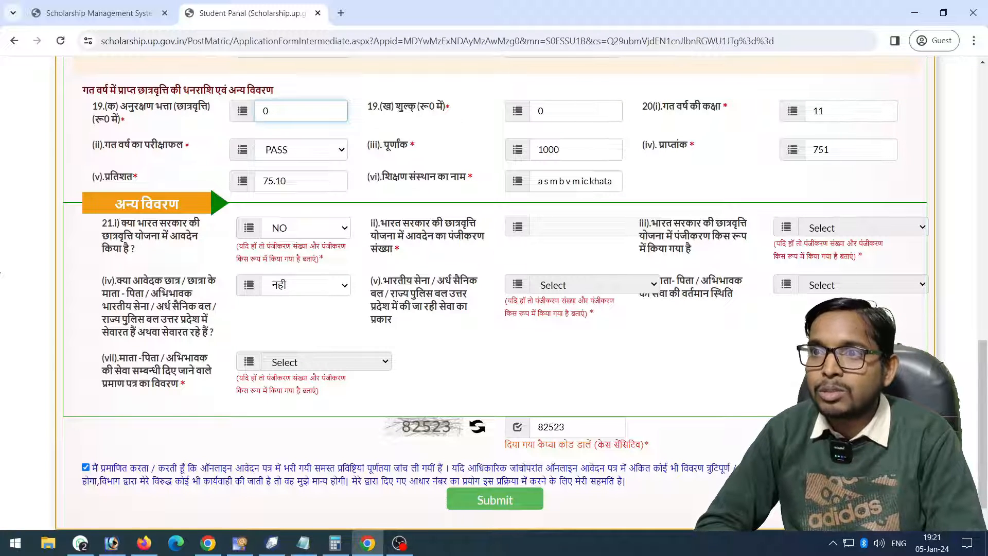
pyautogui.click(495, 499)
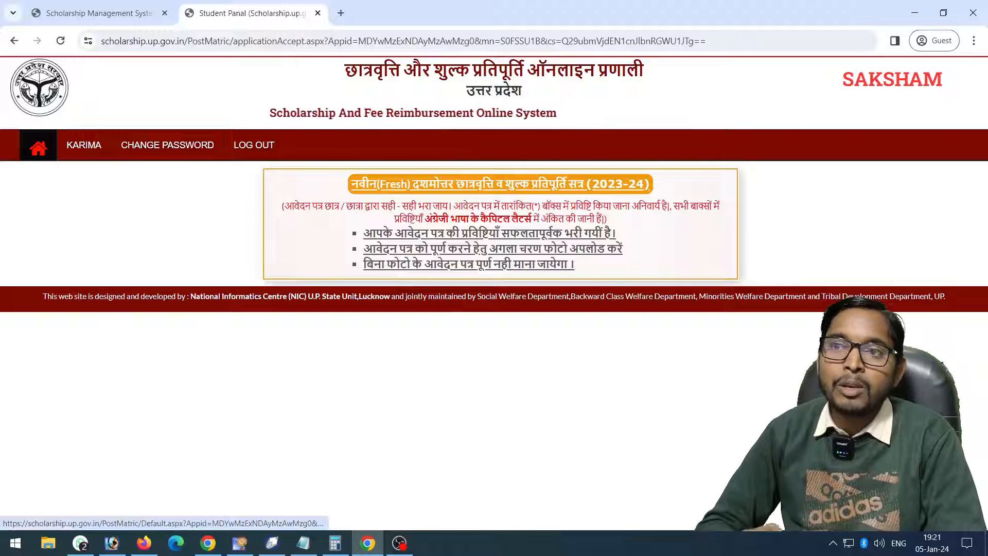
# - Go back from the success notice to the student dashboard
pyautogui.click(38, 148)
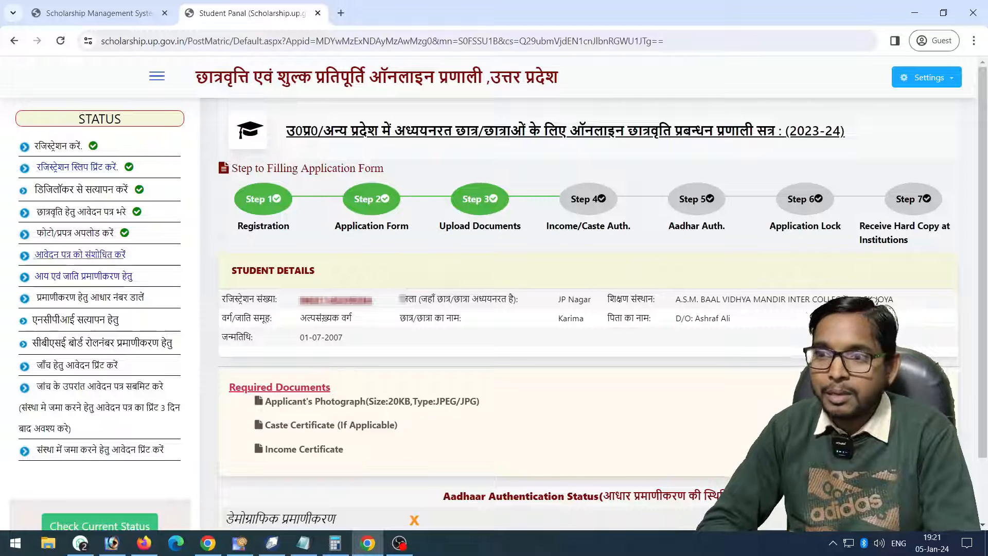
# - Submit the income certificate application number, certificate number and captcha for income/caste authentication
pyautogui.click(84, 276)
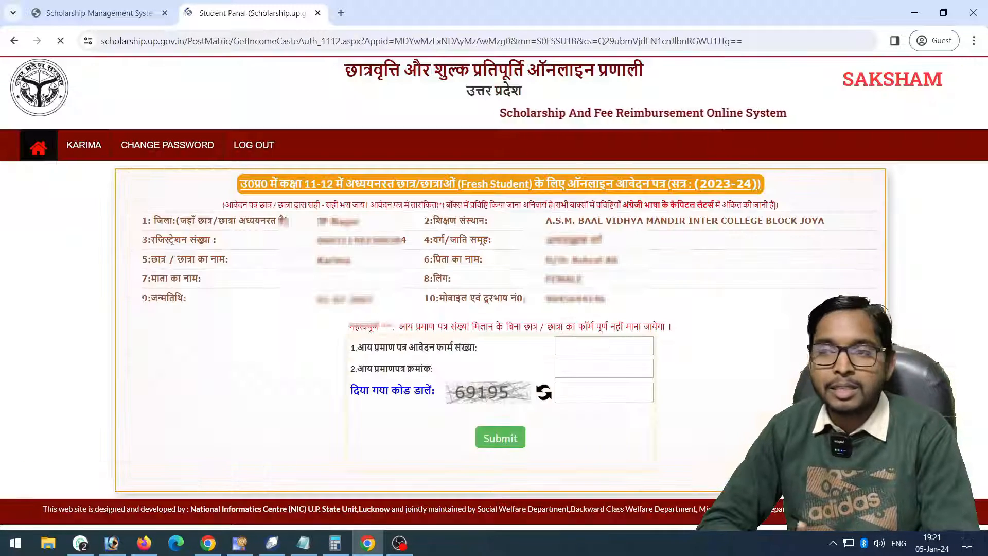
pyautogui.click(603, 346)
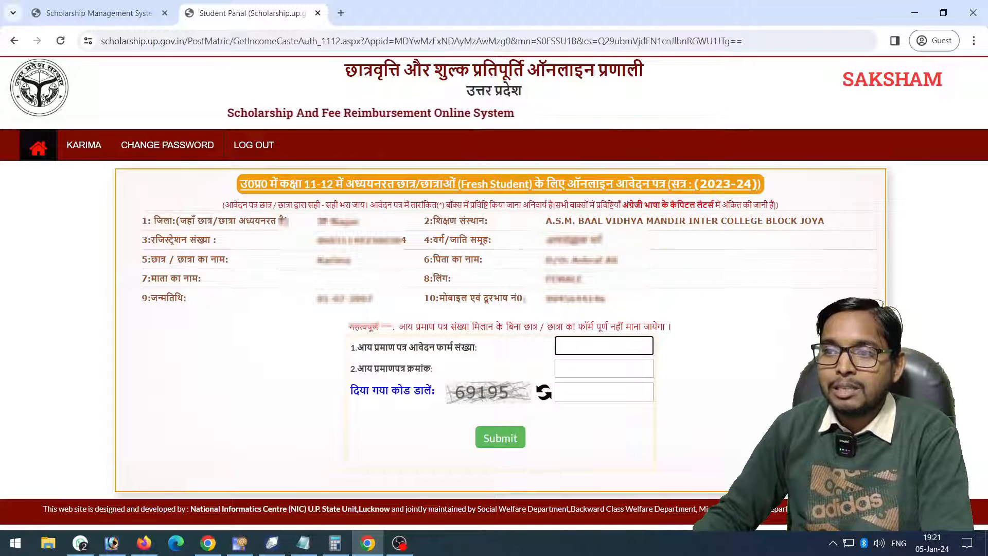
pyautogui.hotkey('ctrl', '-')
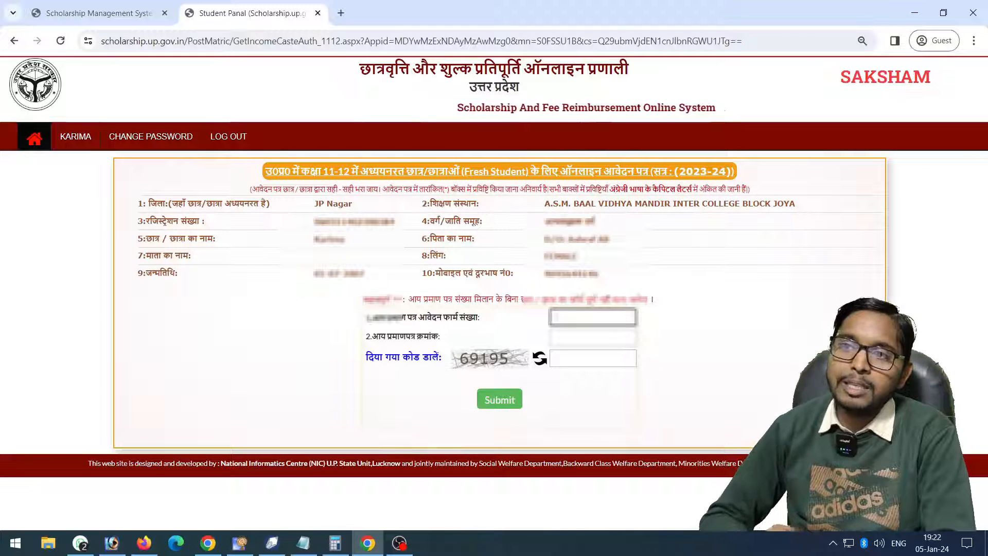
pyautogui.hotkey('ctrl', 'v')
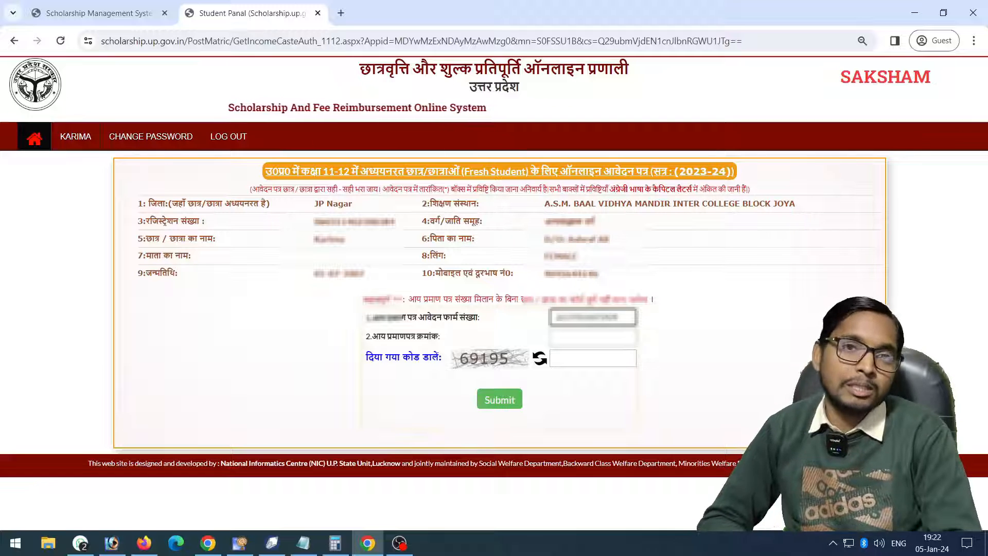
pyautogui.click(593, 337)
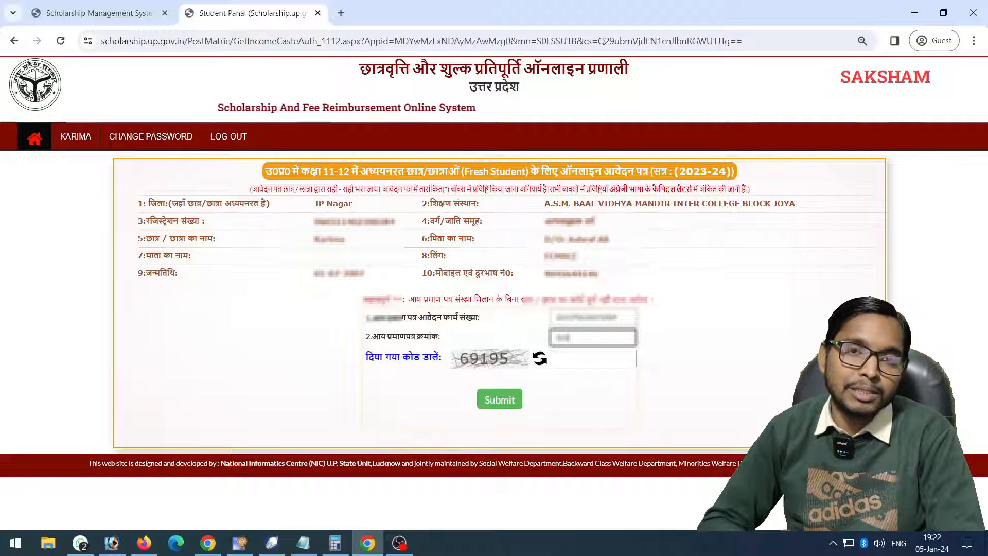
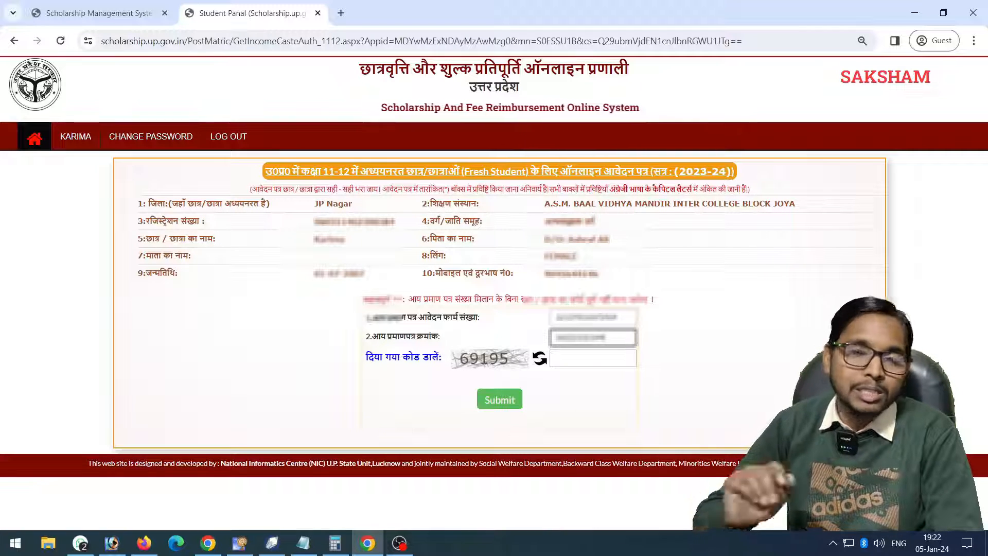
pyautogui.click(593, 358)
pyautogui.write('69195')
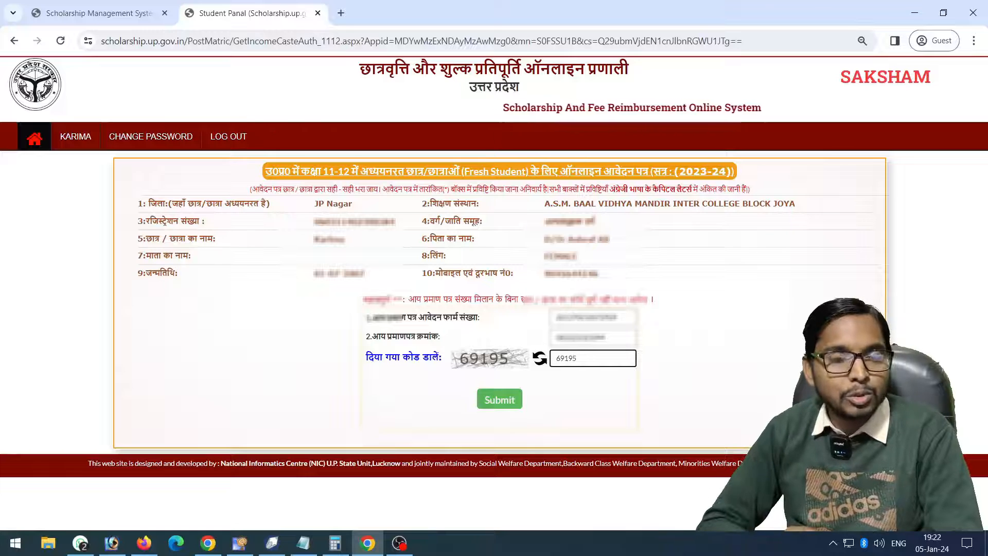
pyautogui.press('Return')
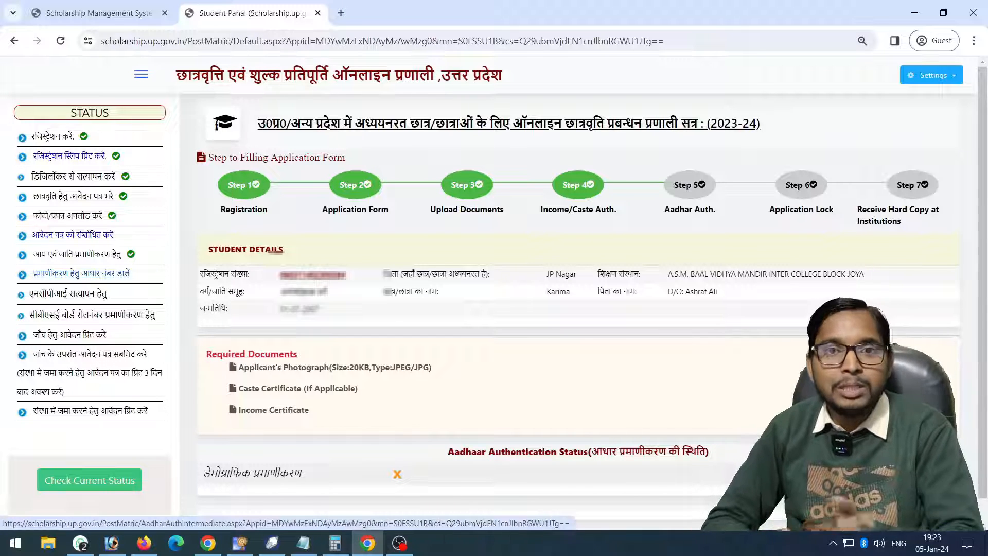
# - Verify the student's Aadhaar by entering it twice, giving consent, and completing the captcha
pyautogui.click(81, 273)
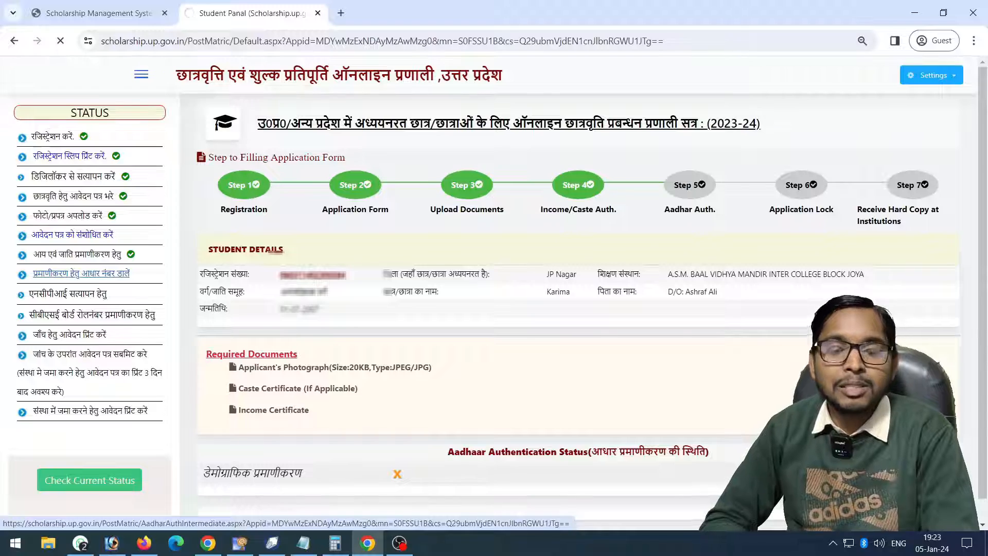
pyautogui.hotkey('ctrl', '+')
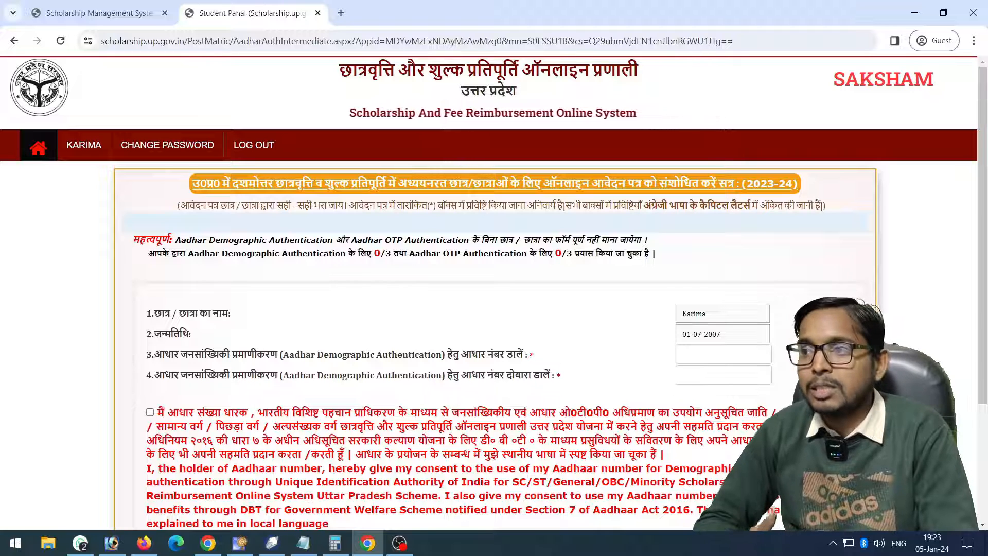
pyautogui.click(723, 355)
pyautogui.write('8???????')
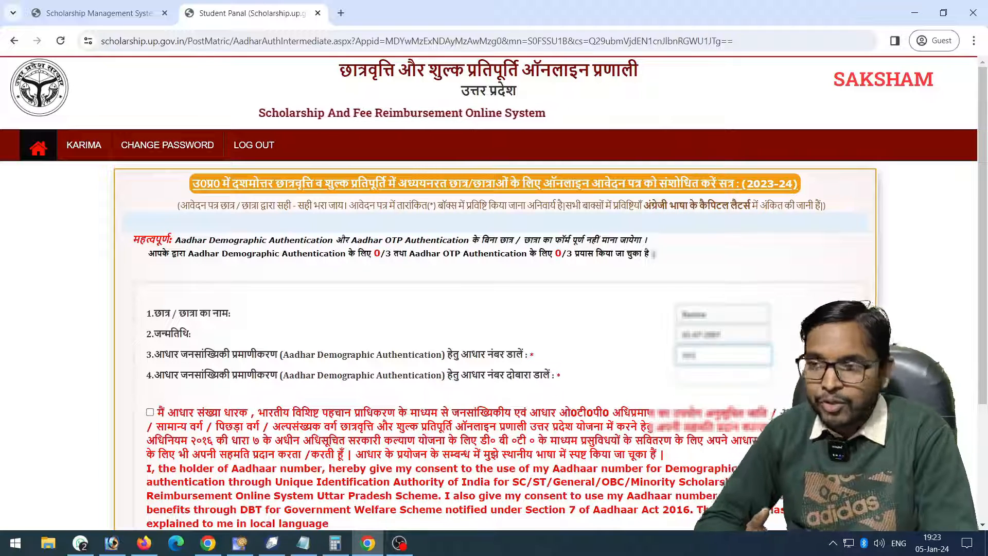
pyautogui.write('????')
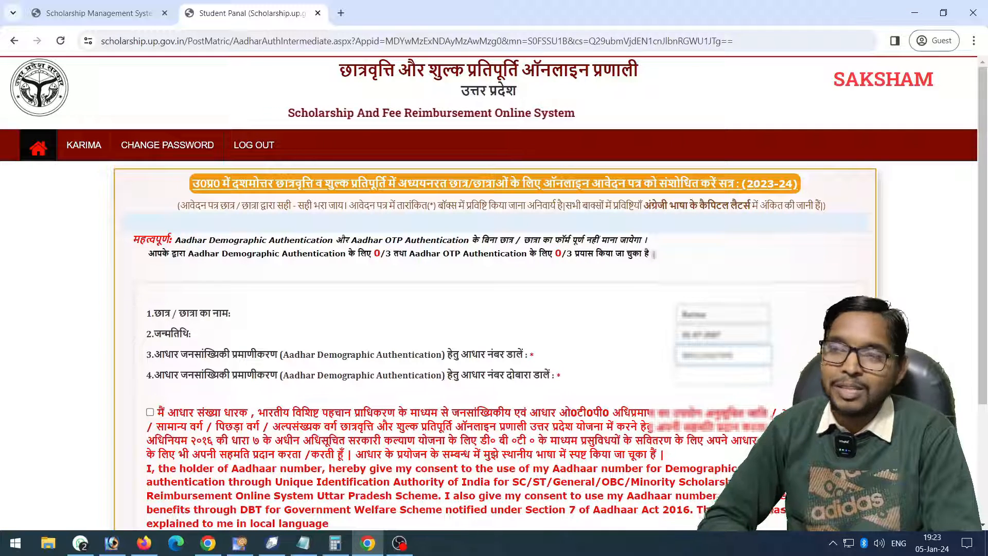
pyautogui.press('Tab')
pyautogui.write('????????????')
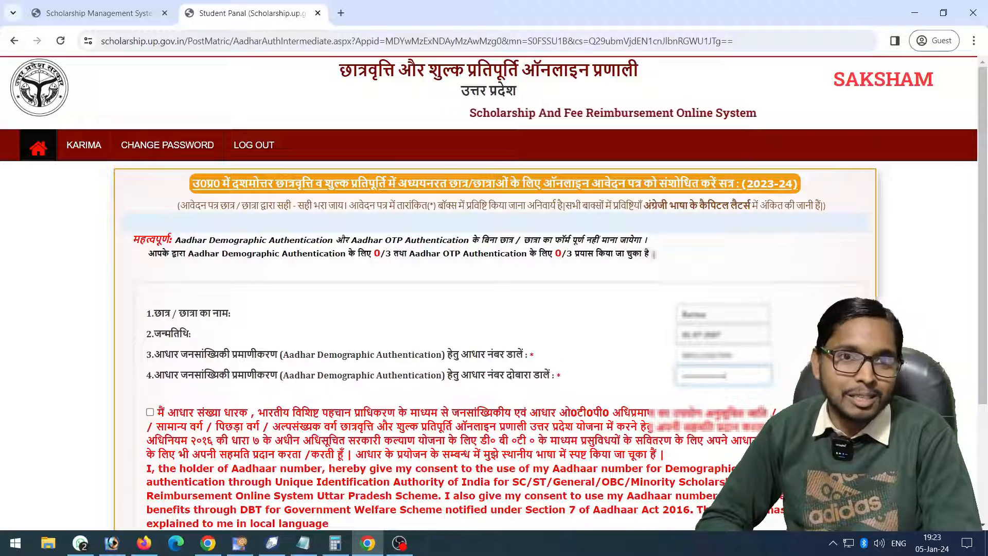
pyautogui.click(150, 412)
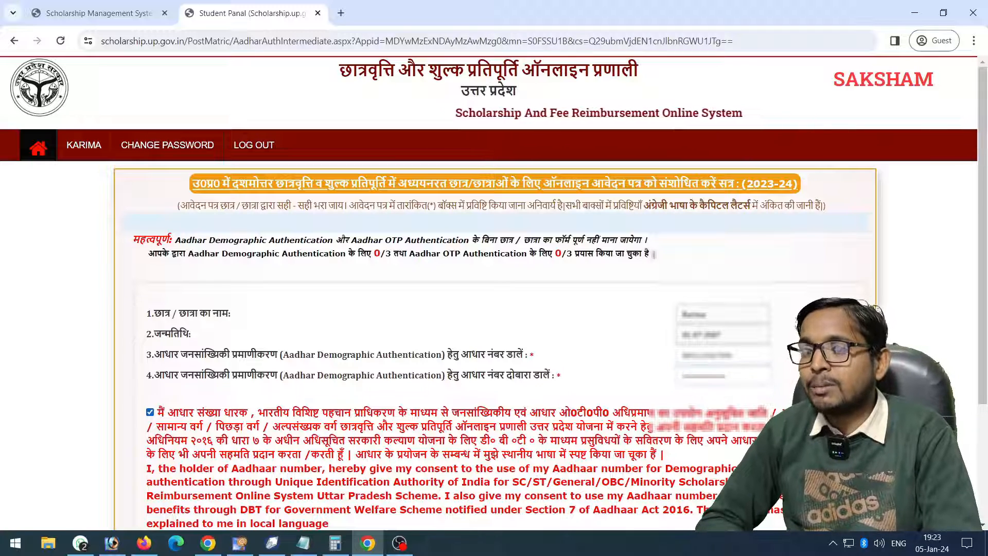
pyautogui.scroll(-4, 494, 309)
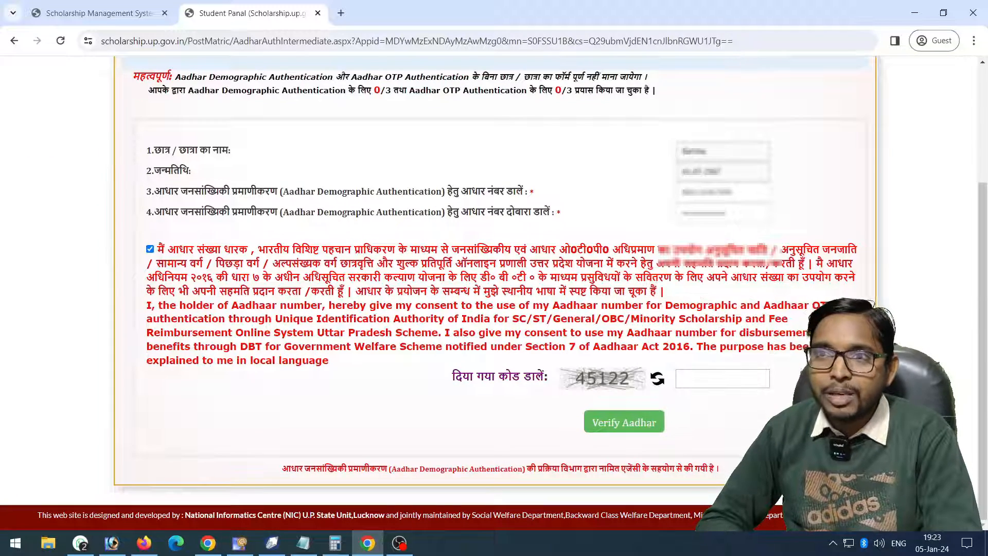
pyautogui.click(723, 379)
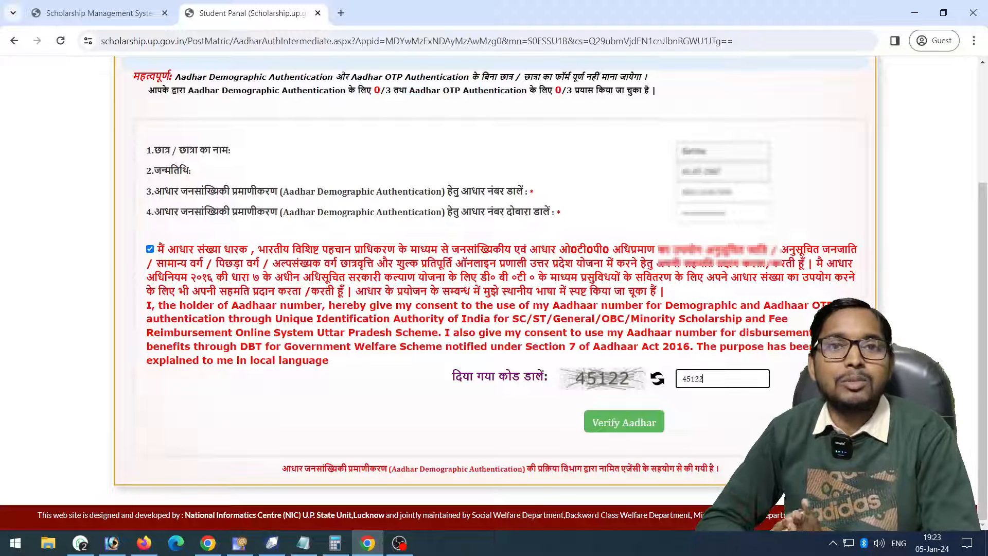
pyautogui.click(624, 421)
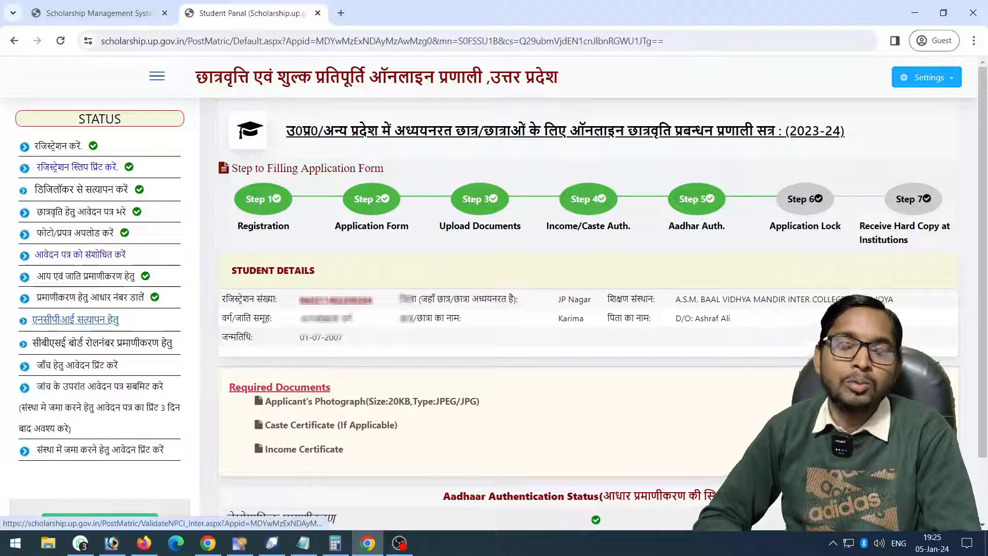
# - Check the bank account's NPCI status from the NPCI verification page
pyautogui.click(75, 320)
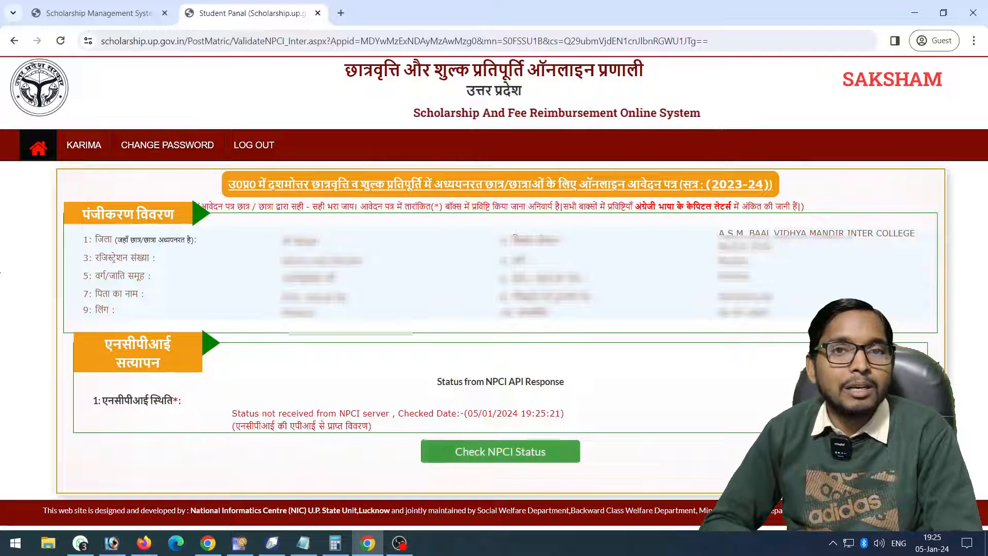
pyautogui.click(500, 451)
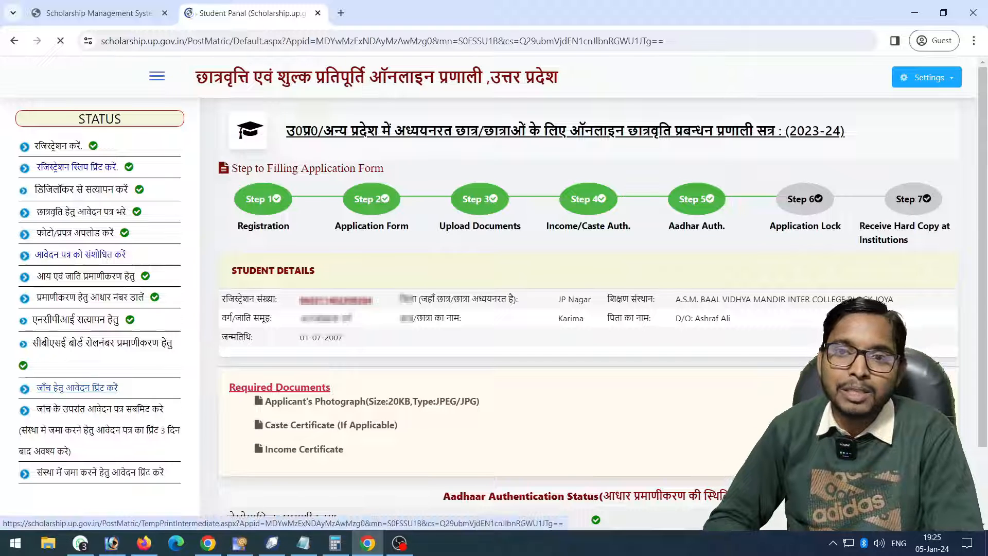
# - Open the 'जाँच हेतु आवेदन प्रिंट करें' Summary Report, reload it twice, then return to the dashboard
pyautogui.click(77, 387)
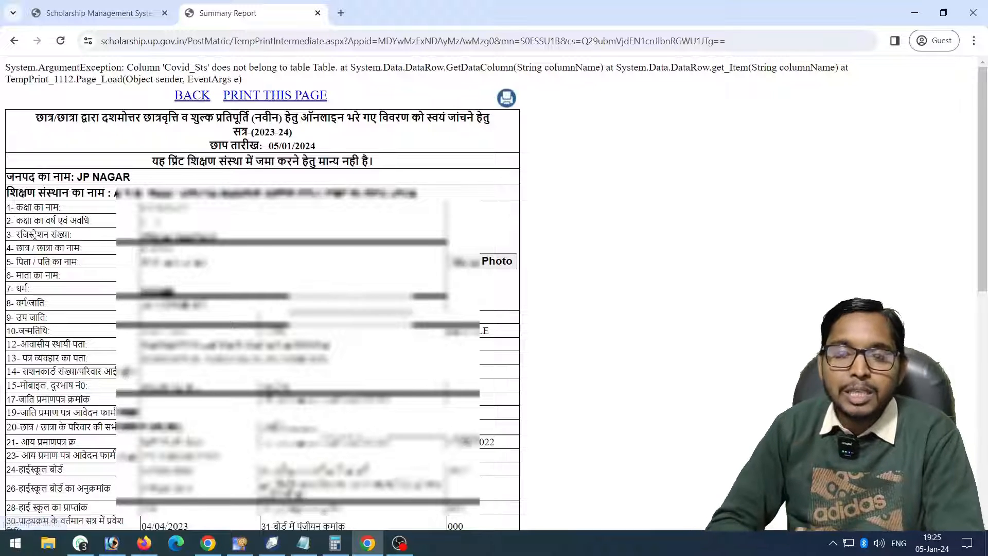
pyautogui.click(476, 261)
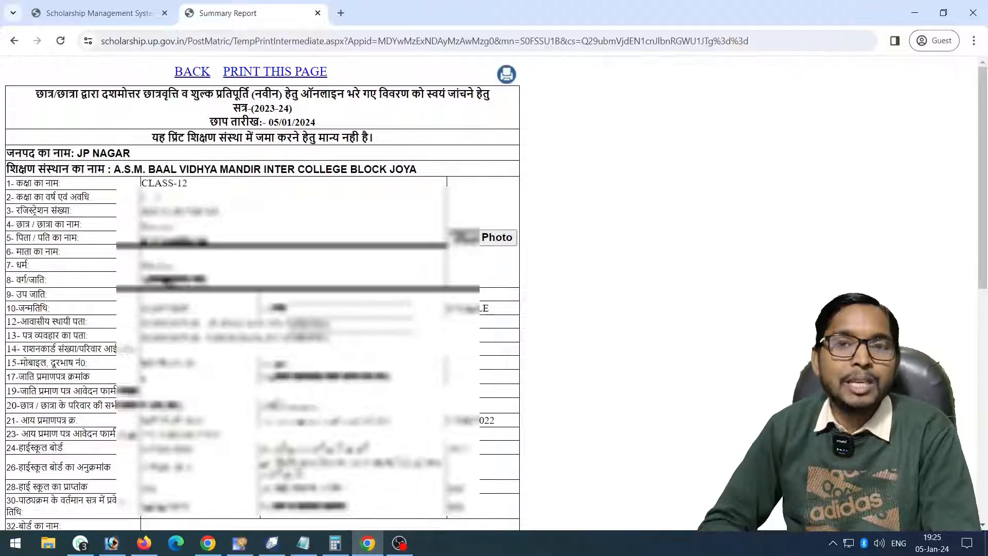
pyautogui.click(482, 238)
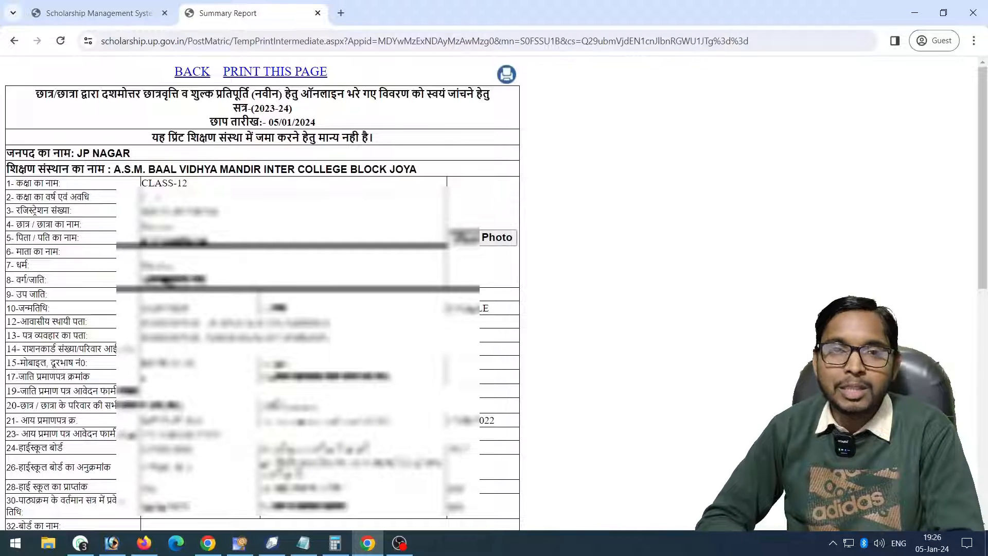
pyautogui.click(192, 72)
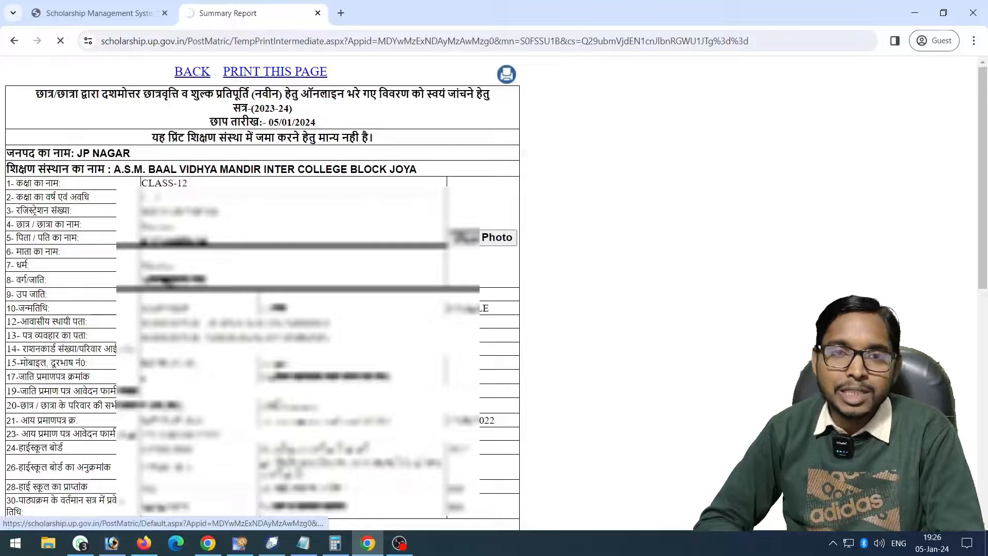